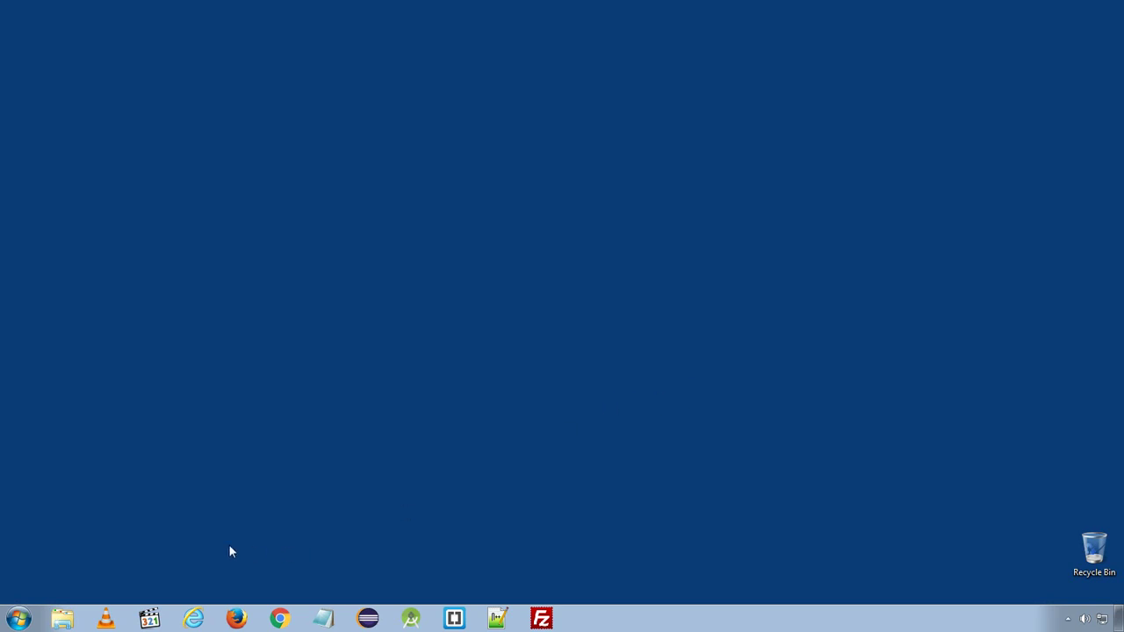
Launch Firefox to check which start page it loads, and close the browser
left_click(235, 619)
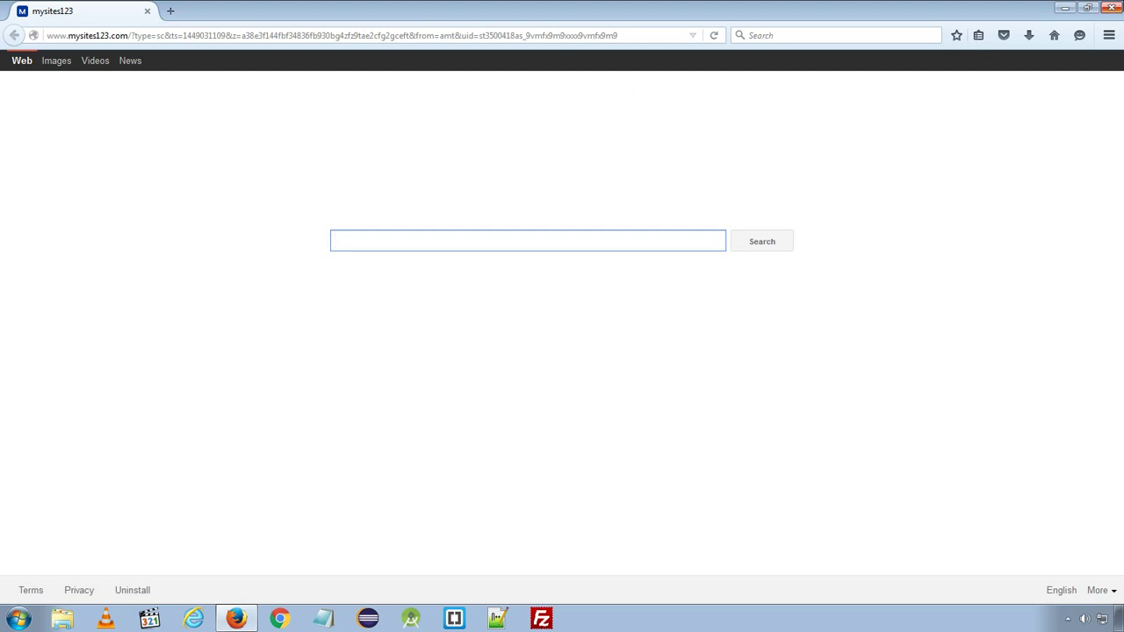
left_click(1115, 7)
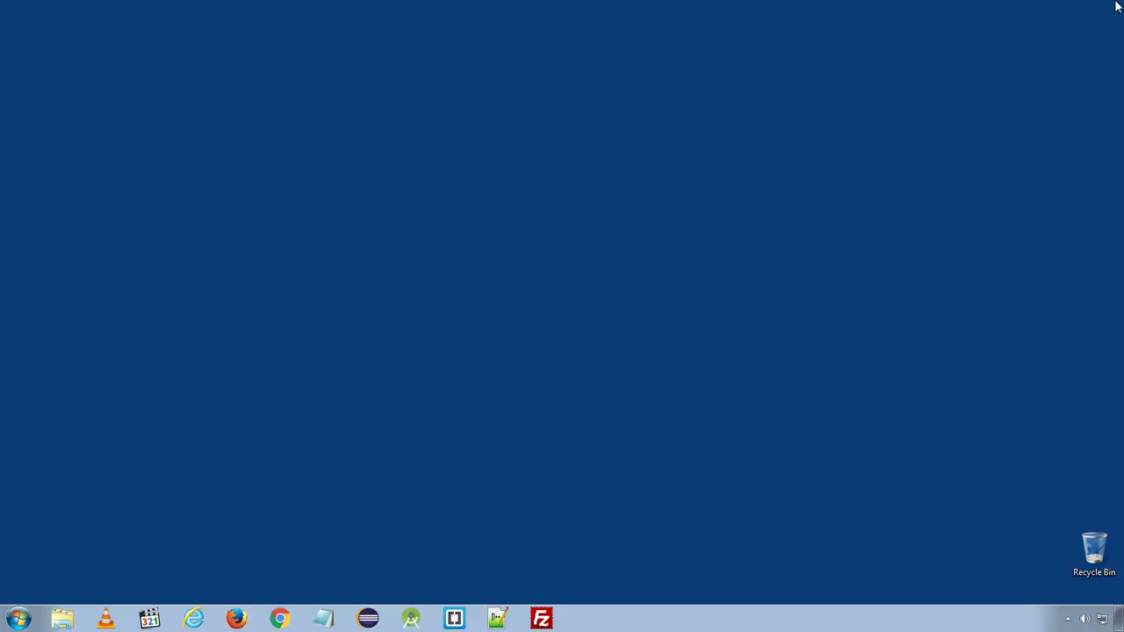
Display the installed programs in Programs and Features, sorted by installation date with the newest first, and widen the window
left_click(18, 619)
left_click(205, 456)
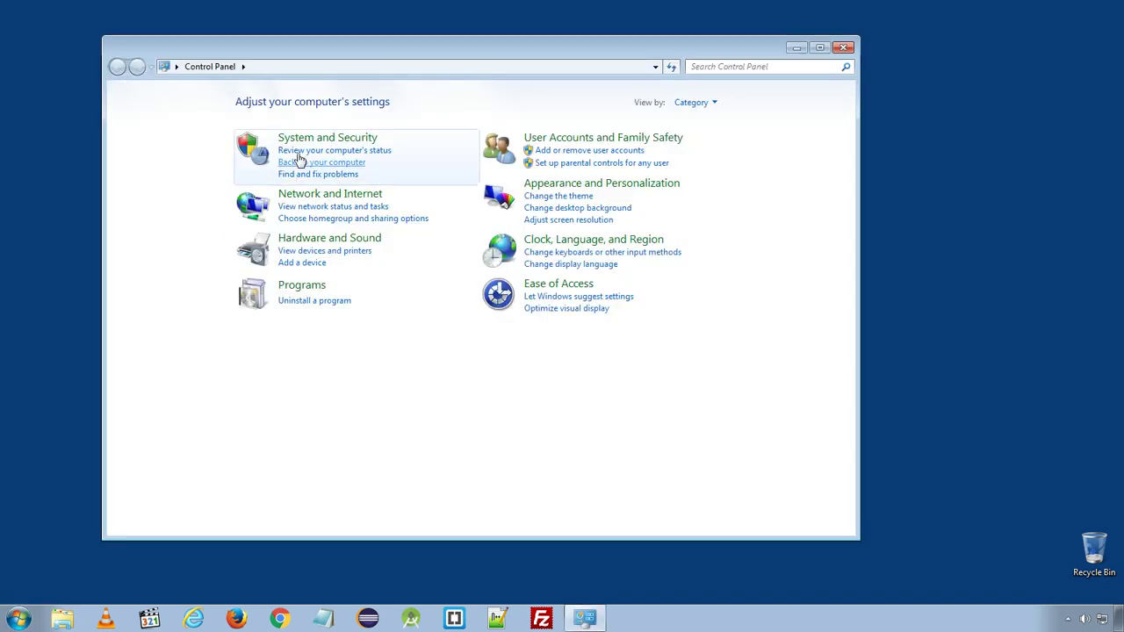
left_click(326, 302)
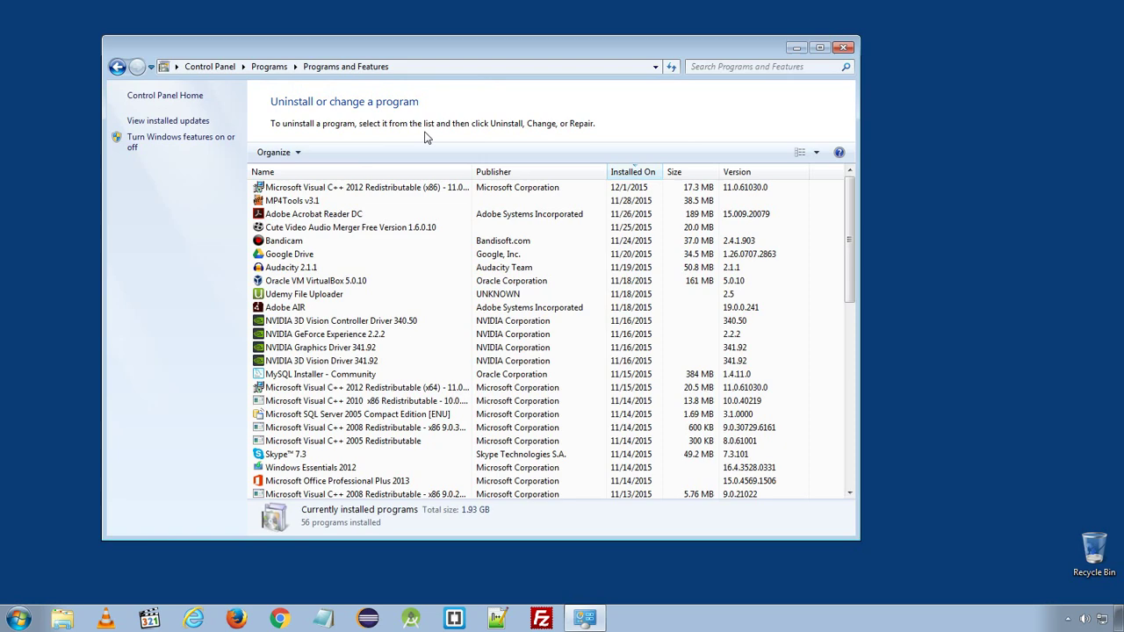
left_click(629, 172)
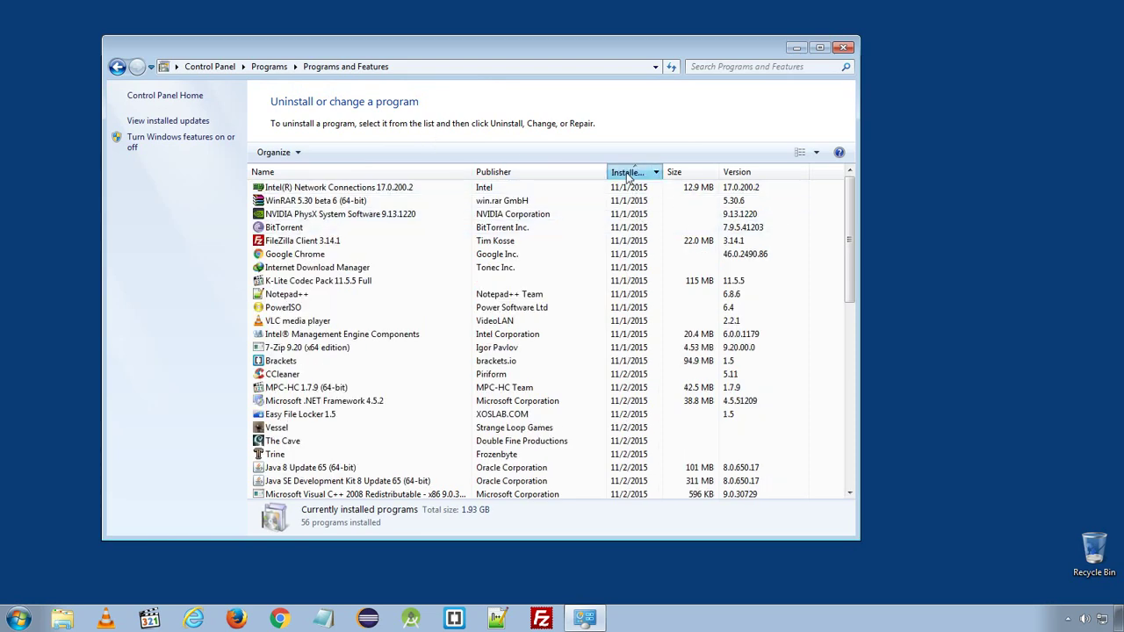
left_click(629, 172)
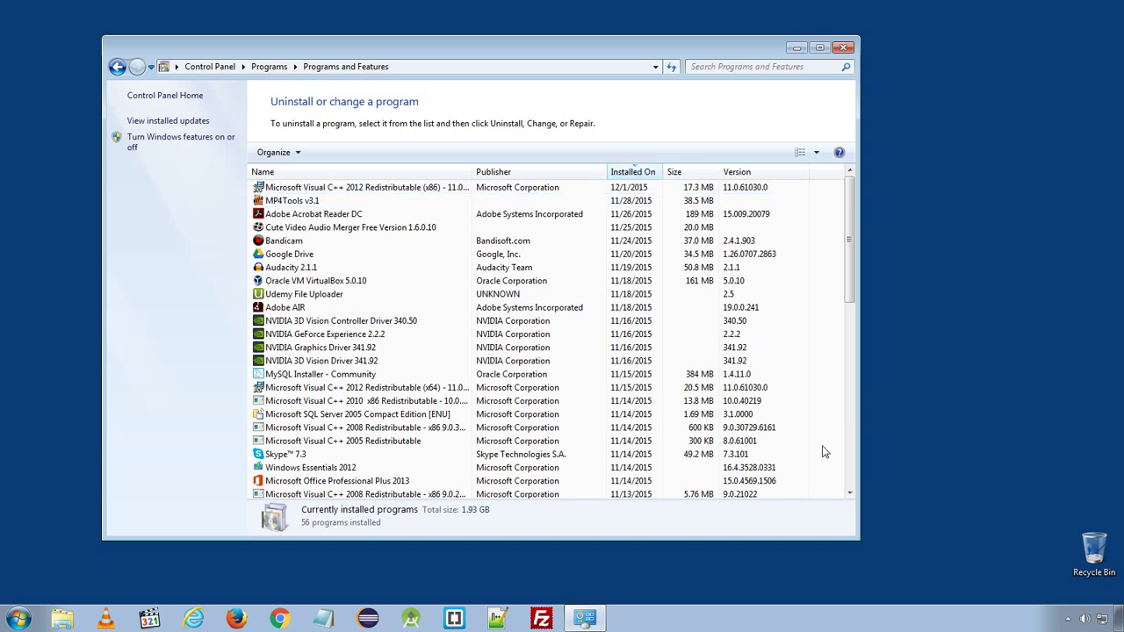
left_click_drag(855, 530, 919, 531)
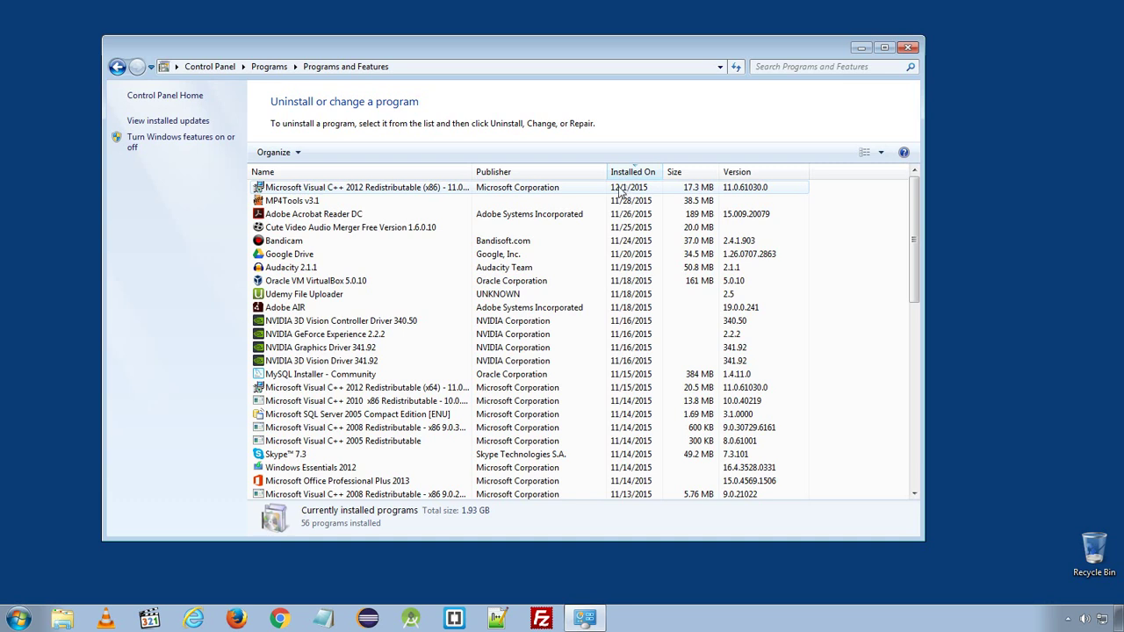
Examine the installed programs for recent or suspicious entries, checking Microsoft Visual C++ 2012 Redistributable and MP4Tools v3.1, and close the window
left_click(361, 194)
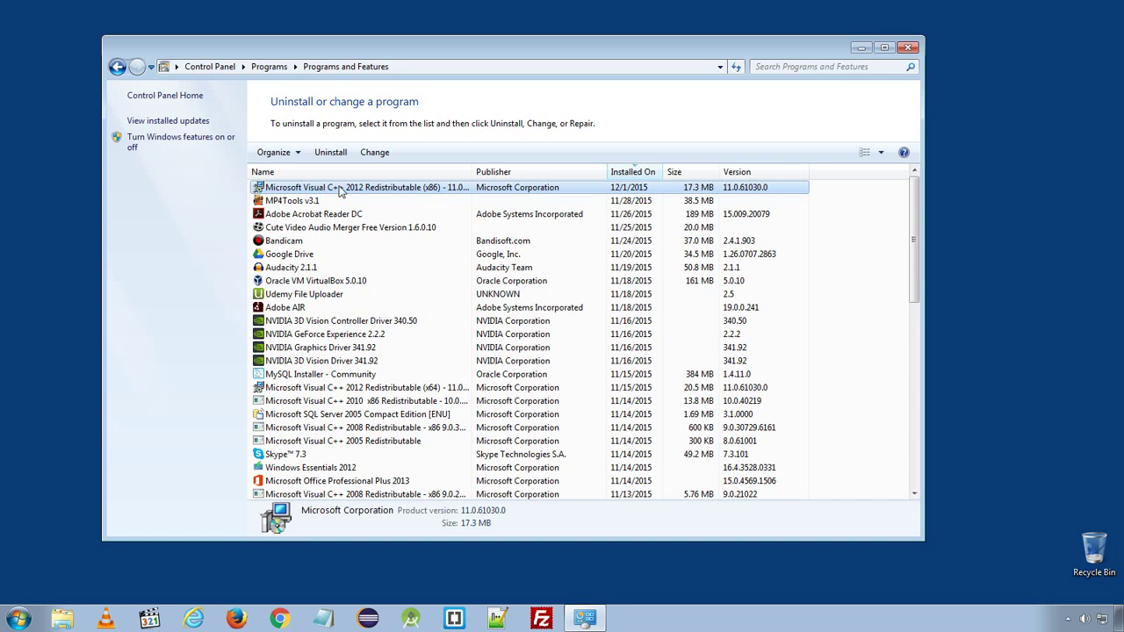
left_click(292, 201)
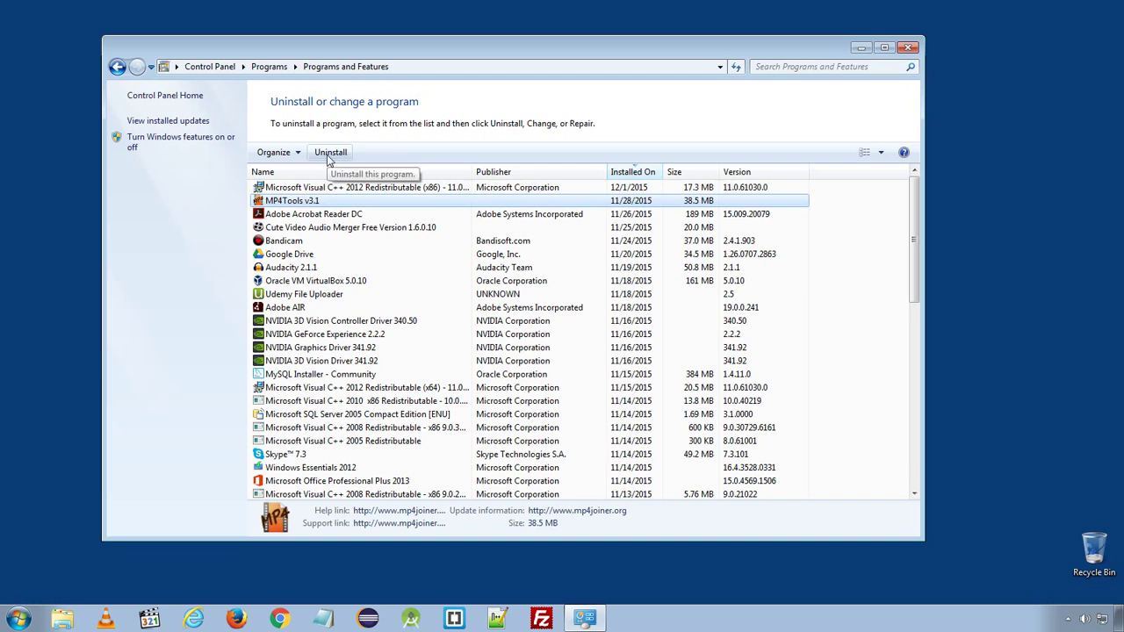
left_click(321, 188)
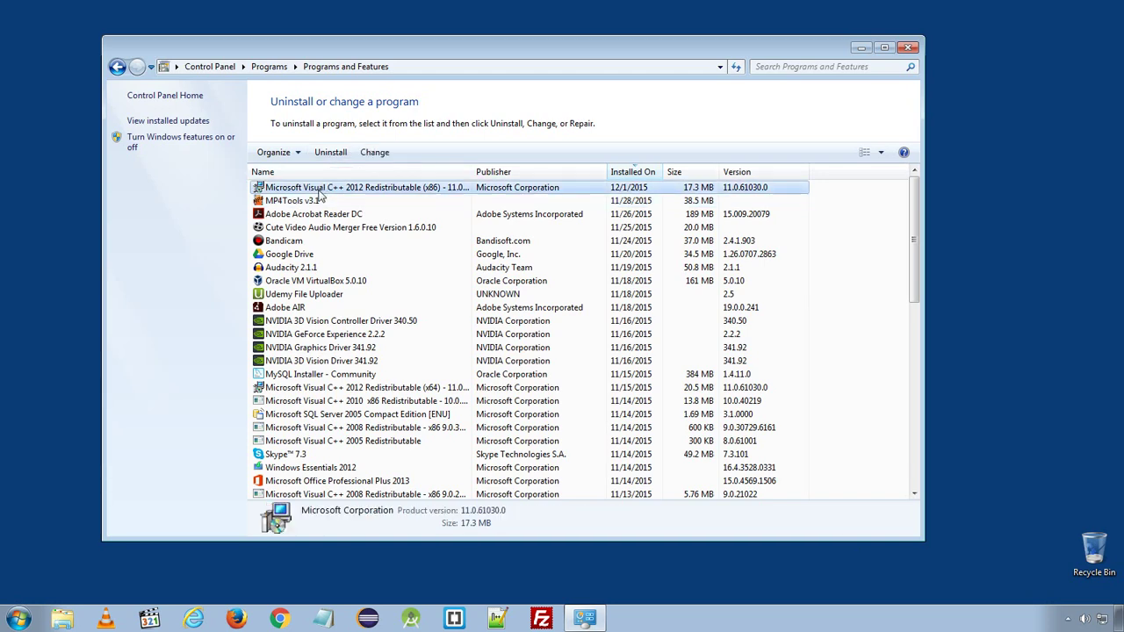
scroll(281, 289, "down", 12)
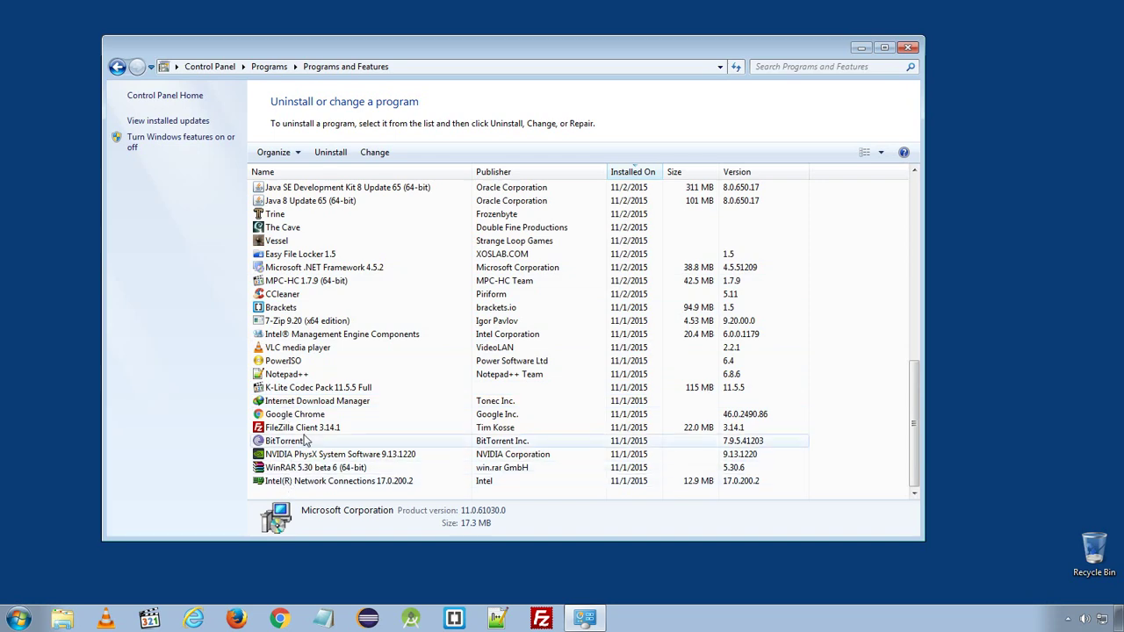
scroll(307, 422, "up", 12)
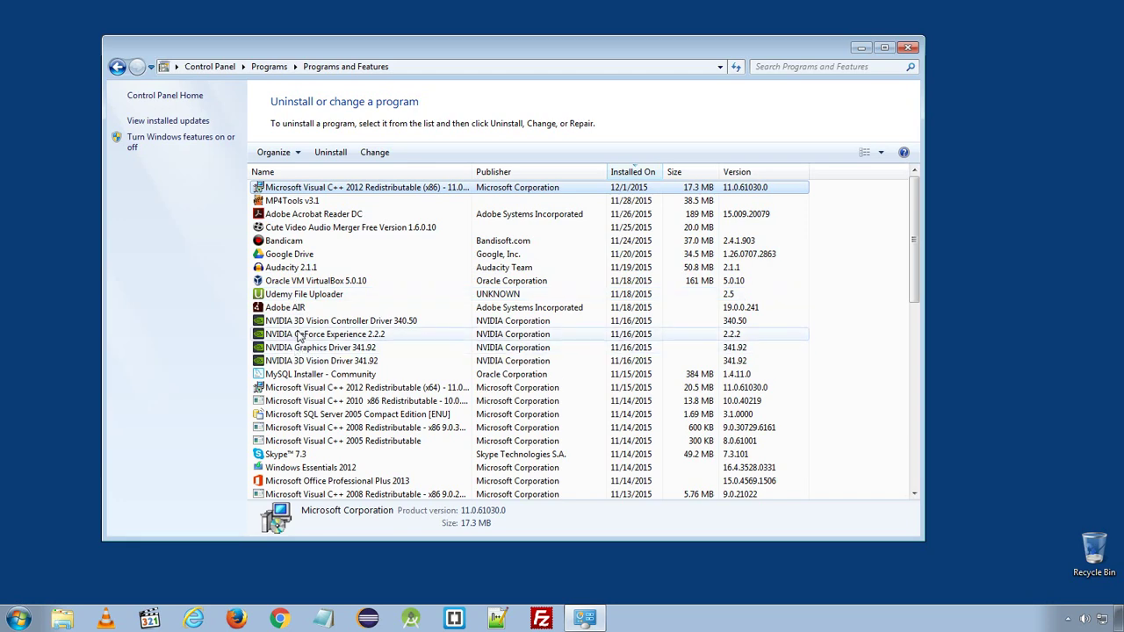
scroll(301, 342, "down", 7)
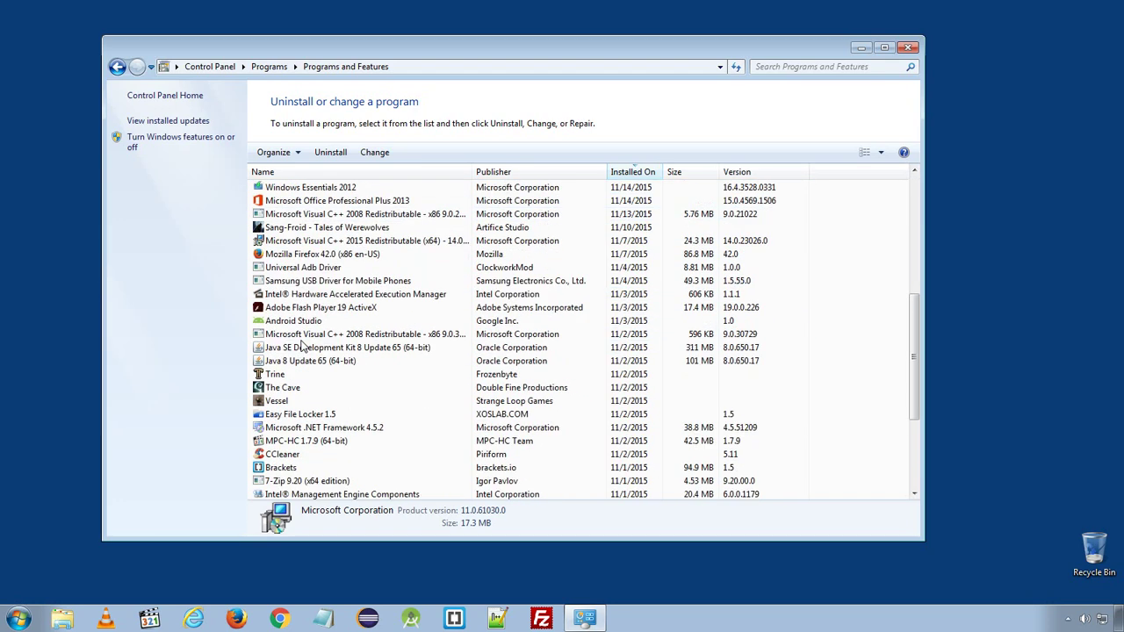
scroll(308, 346, "down", 4)
scroll(447, 240, "up", 11)
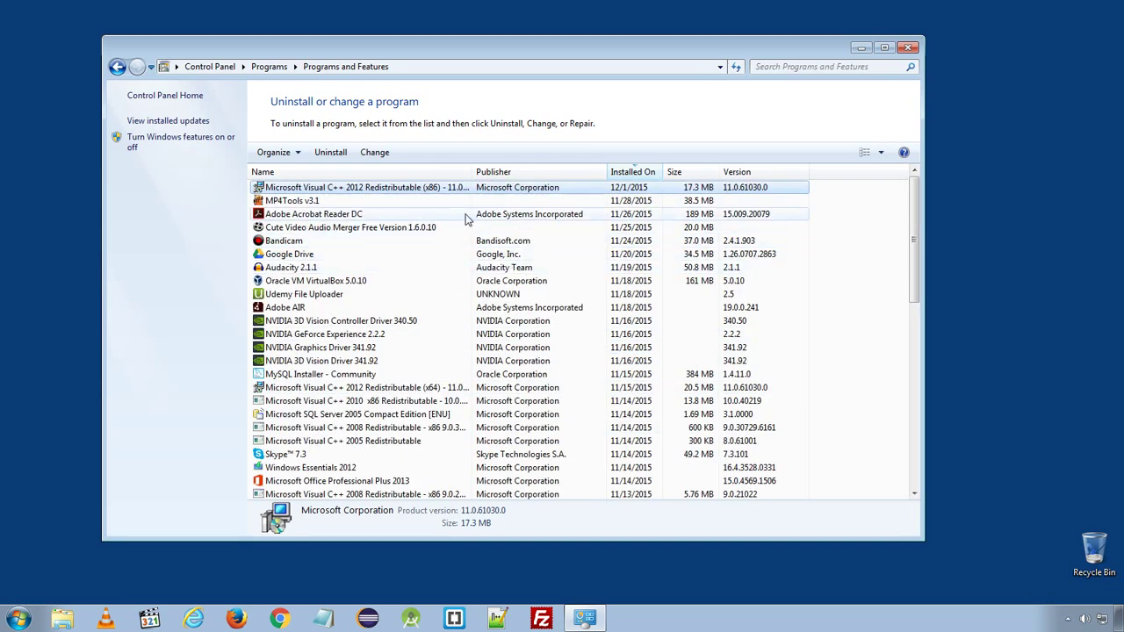
left_click(305, 202)
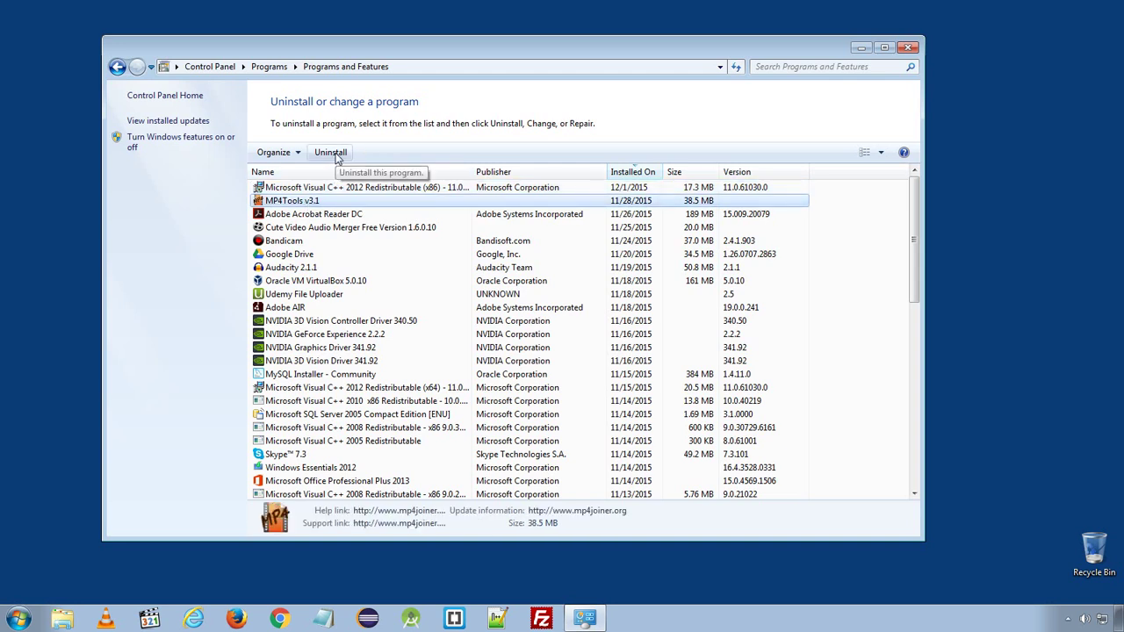
left_click(908, 49)
Launch the Registry Editor with regedit and allow it to make changes
left_click(19, 619)
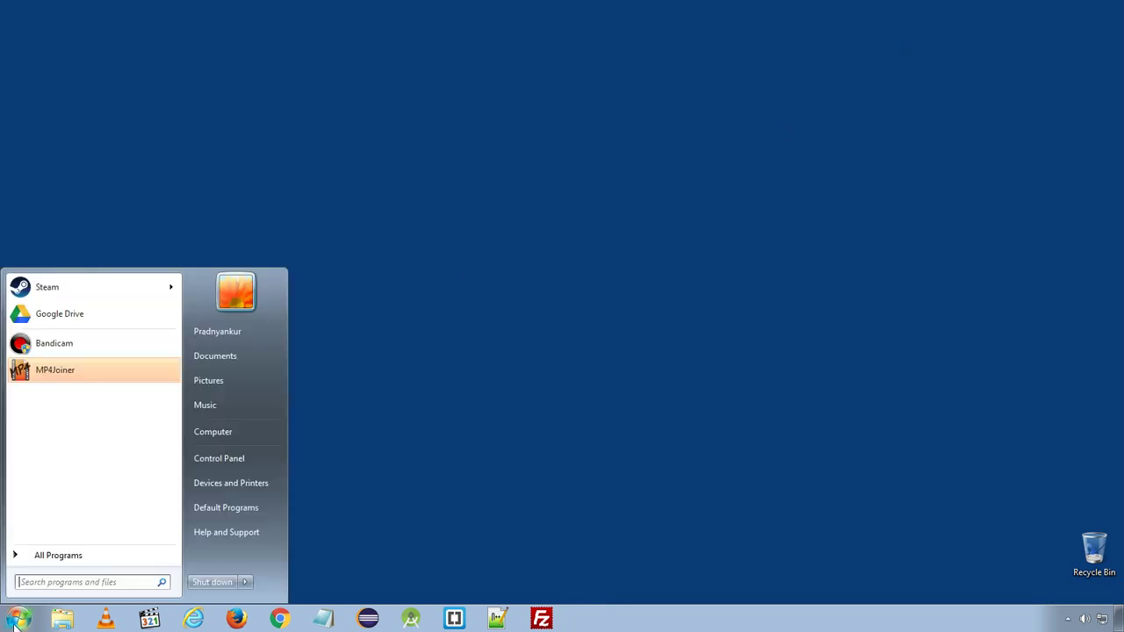
left_click(44, 582)
type("rege")
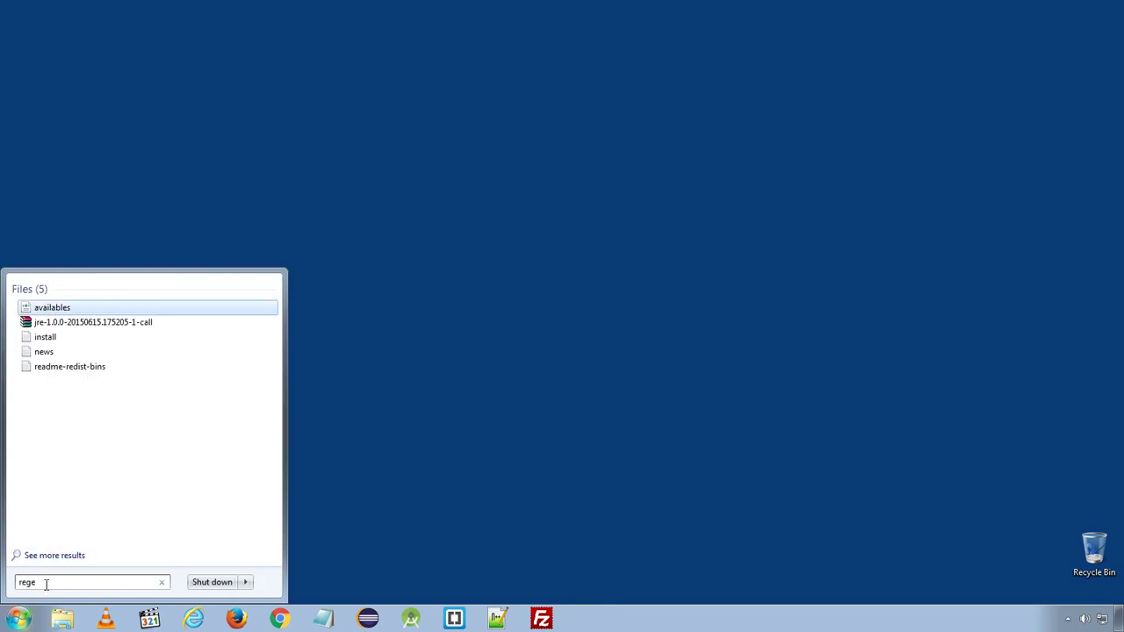
type("dit")
key("Return")
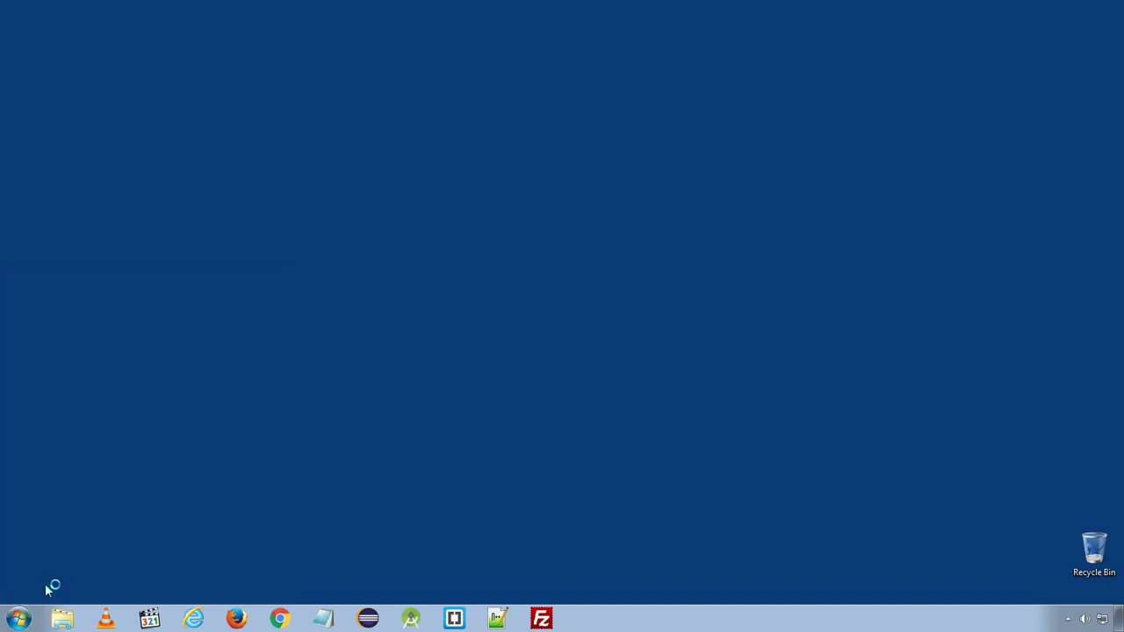
key("alt+y")
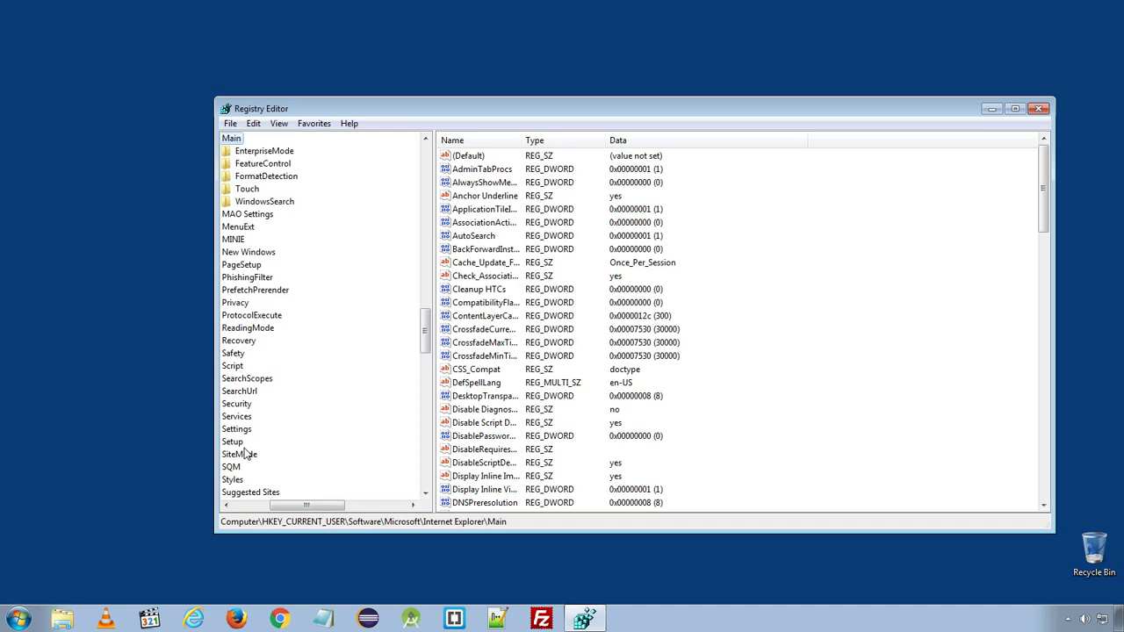
Clear the Start Page Redirect Cache value in HKEY_CURRENT_USER\Software\Microsoft\Internet Explorer\Main and close the Registry Editor
left_click_drag(314, 511, 279, 511)
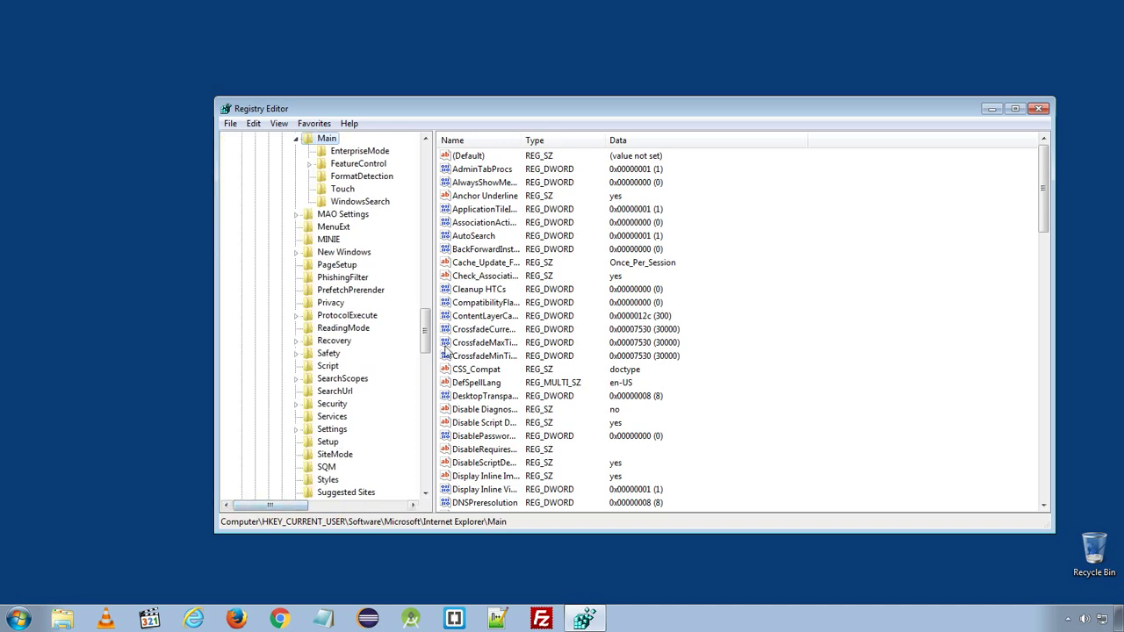
left_click_drag(424, 332, 429, 182)
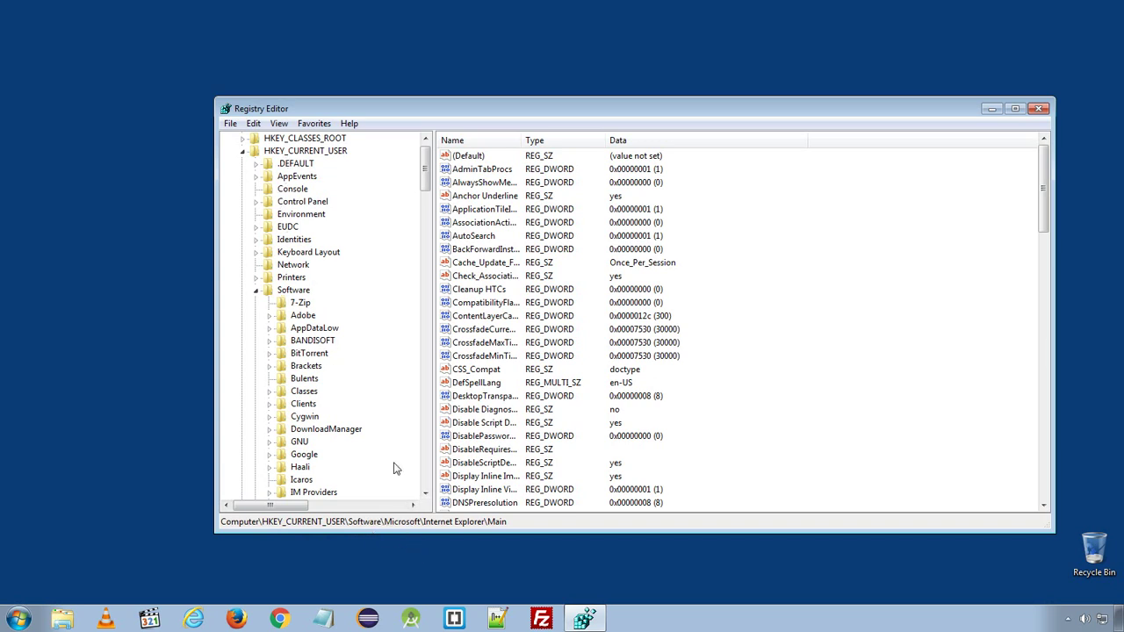
left_click_drag(425, 183, 425, 236)
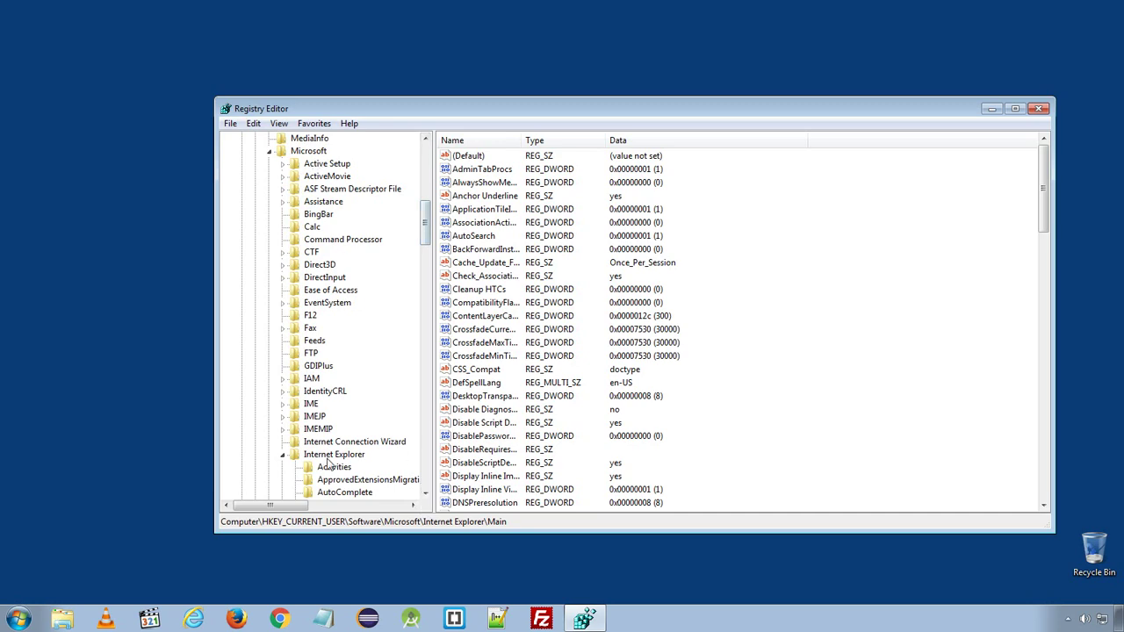
left_click_drag(423, 230, 420, 316)
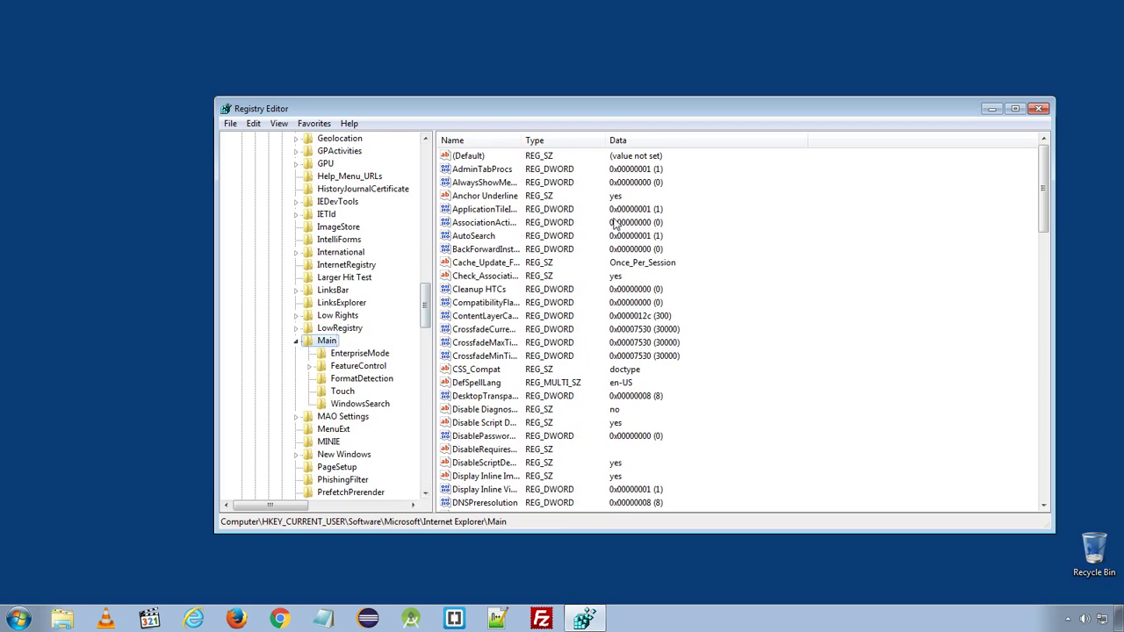
left_click_drag(1047, 197, 1025, 472)
left_click(502, 318)
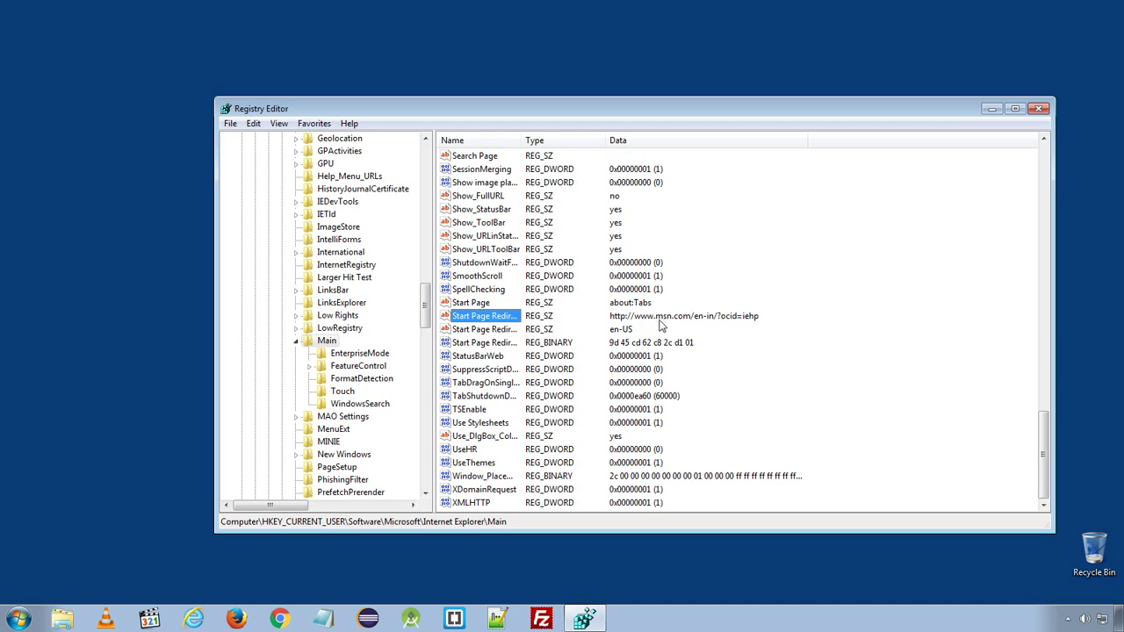
right_click(509, 322)
left_click(532, 324)
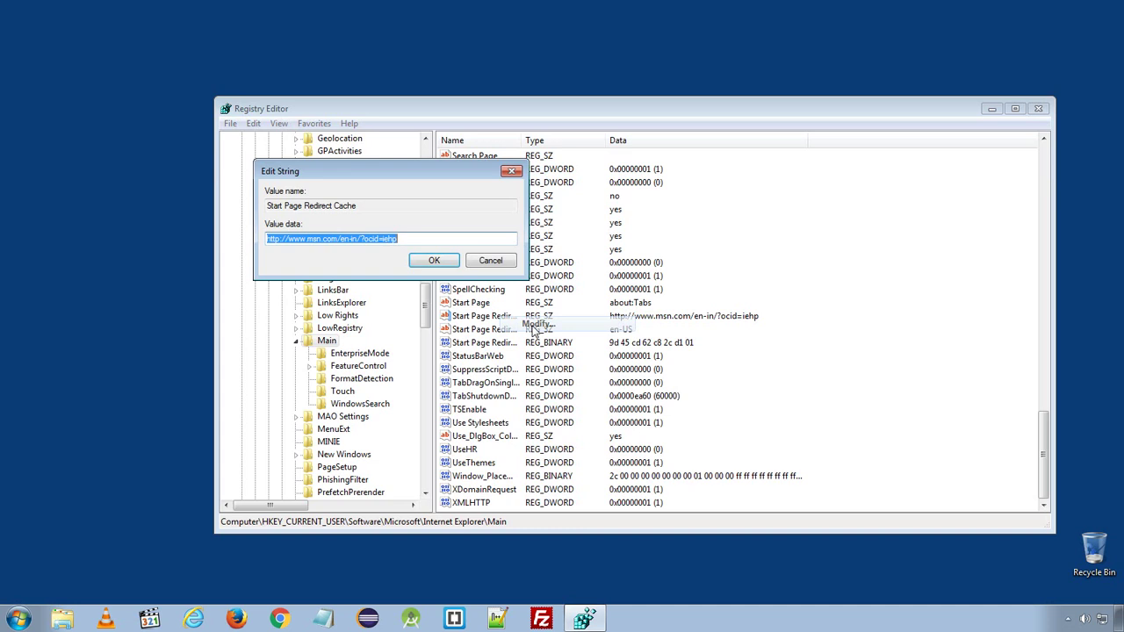
key("Delete")
left_click(431, 261)
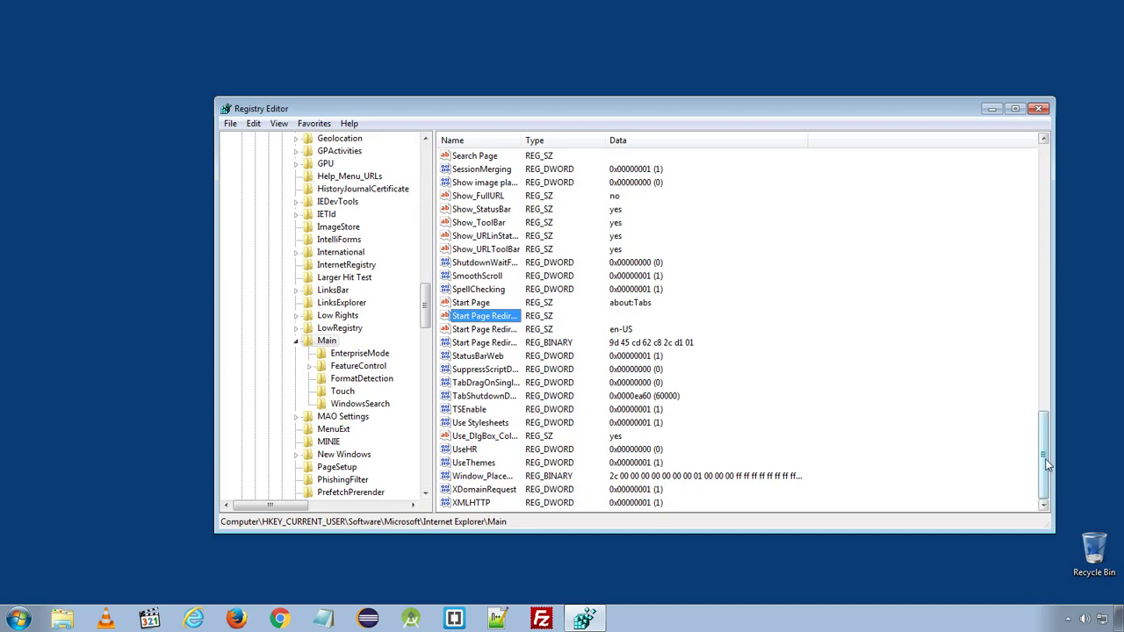
left_click_drag(1045, 450, 1048, 389)
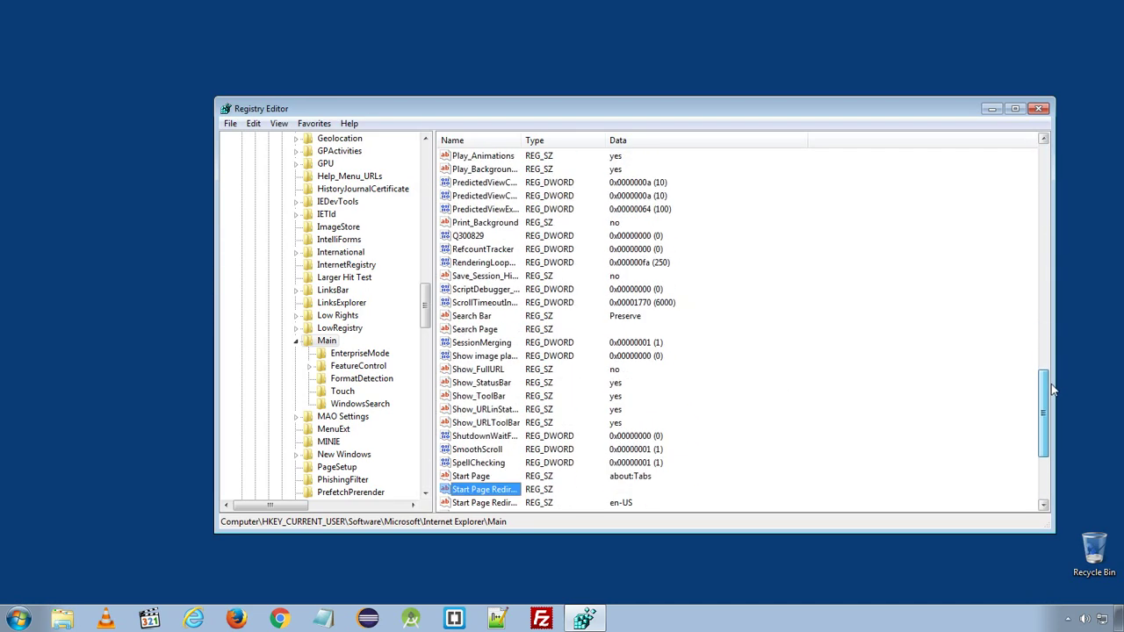
left_click(1039, 111)
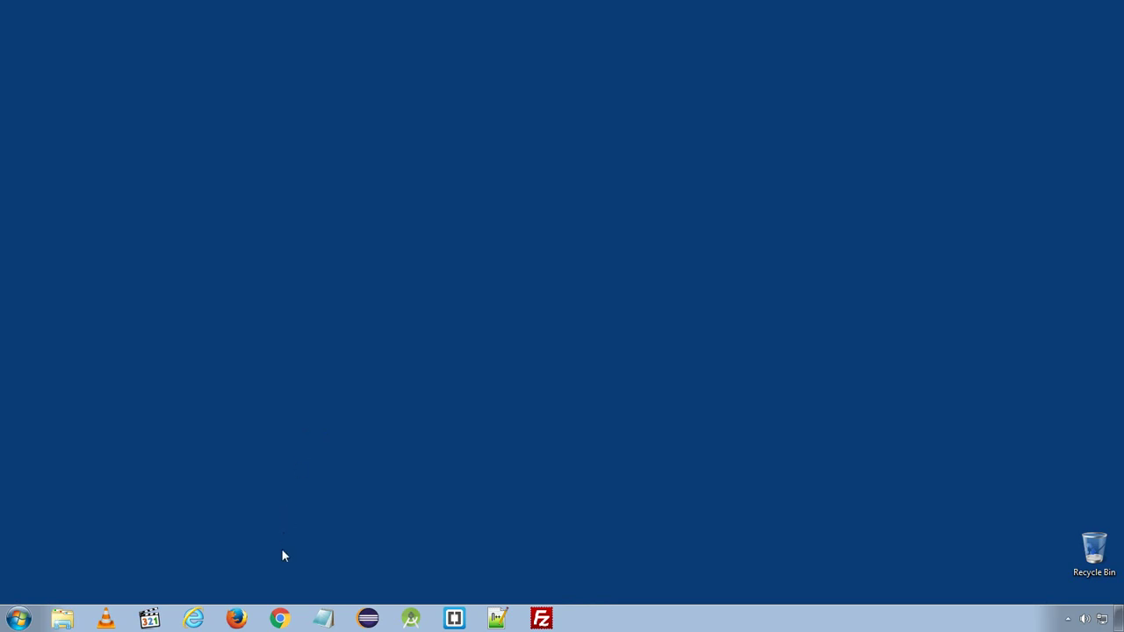
Switch to Google Chrome and reset its browser settings to their original defaults
left_click(281, 620)
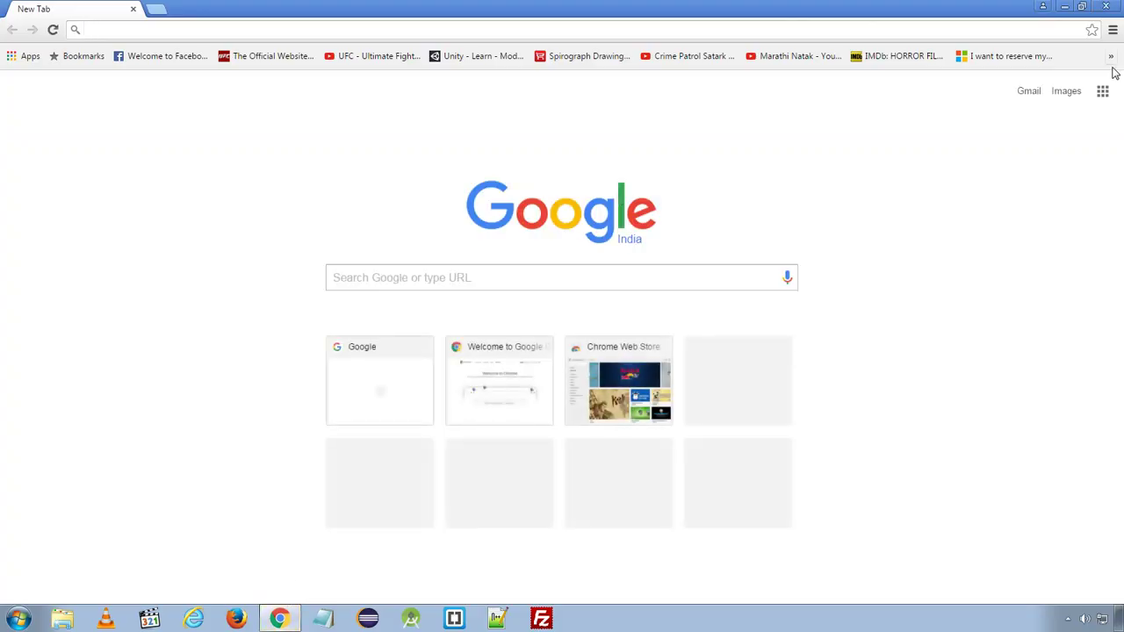
left_click(1112, 29)
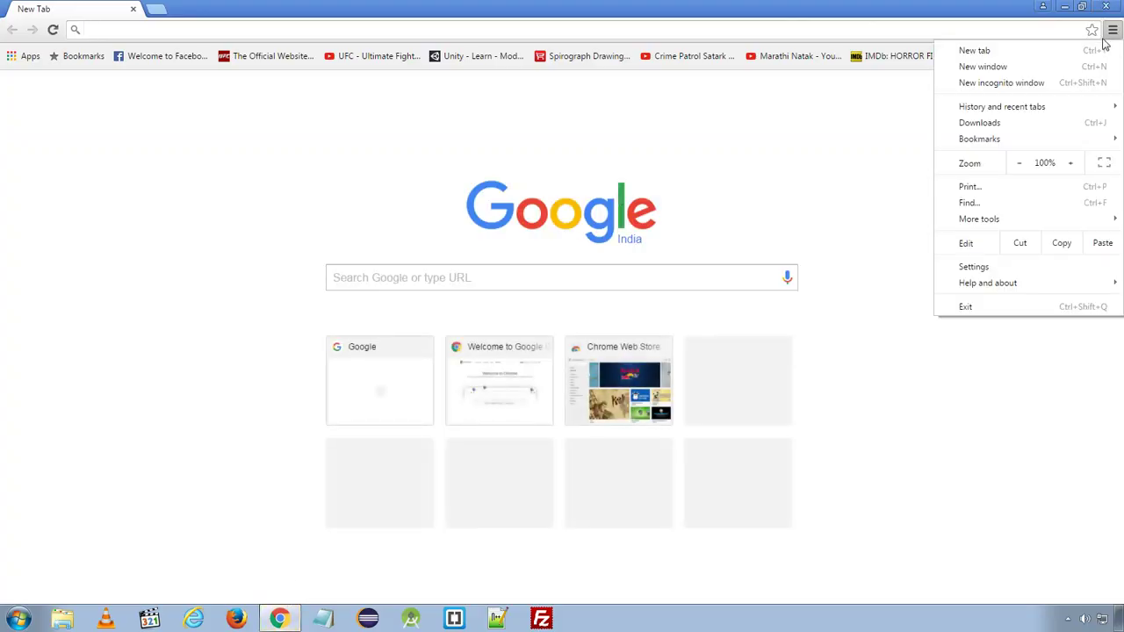
left_click(1006, 267)
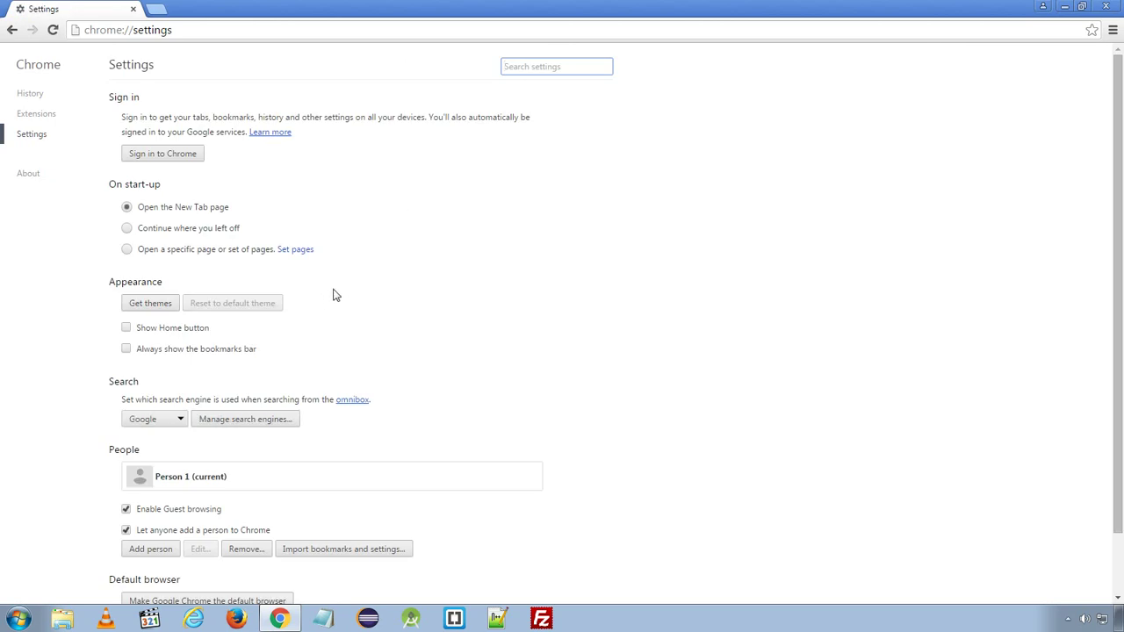
scroll(359, 260, "down", 2)
left_click(163, 580)
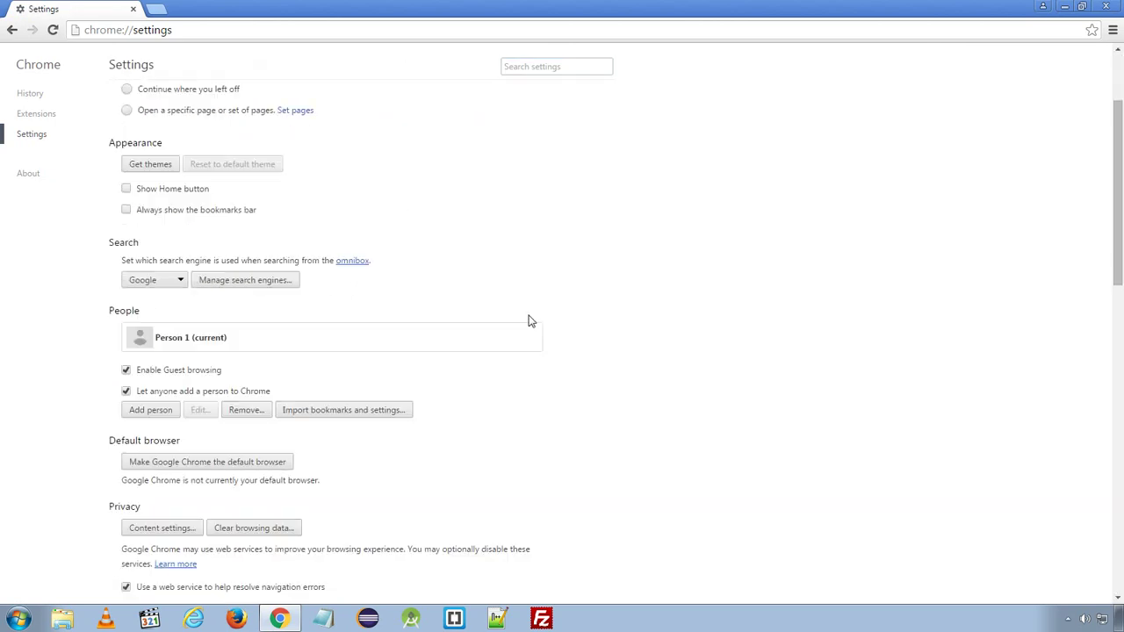
scroll(530, 321, "down", 10)
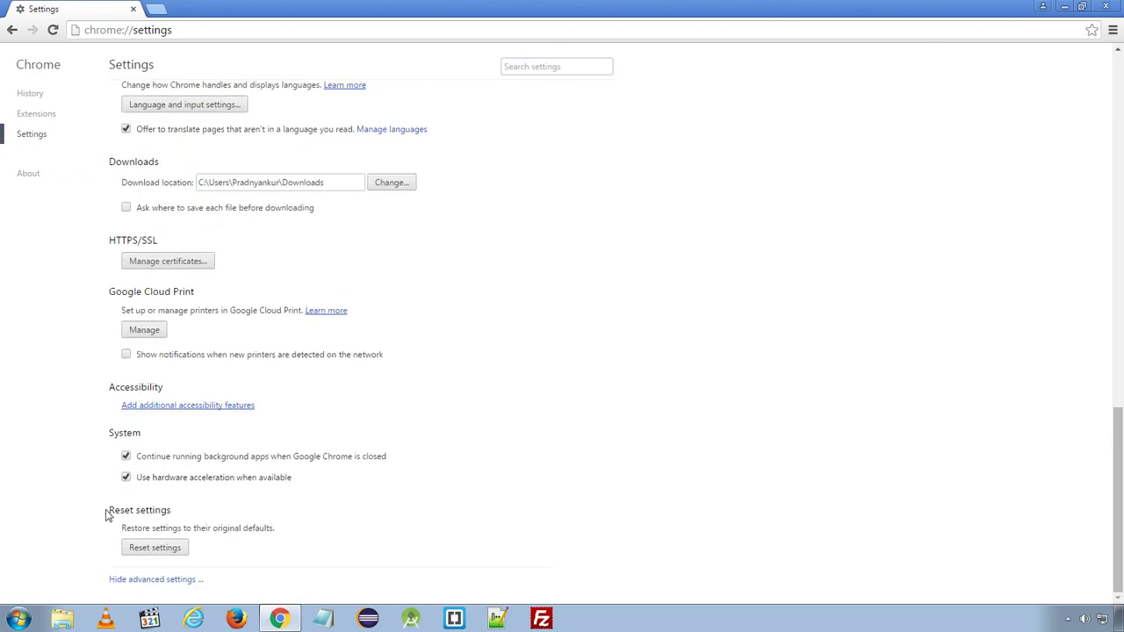
left_click(137, 548)
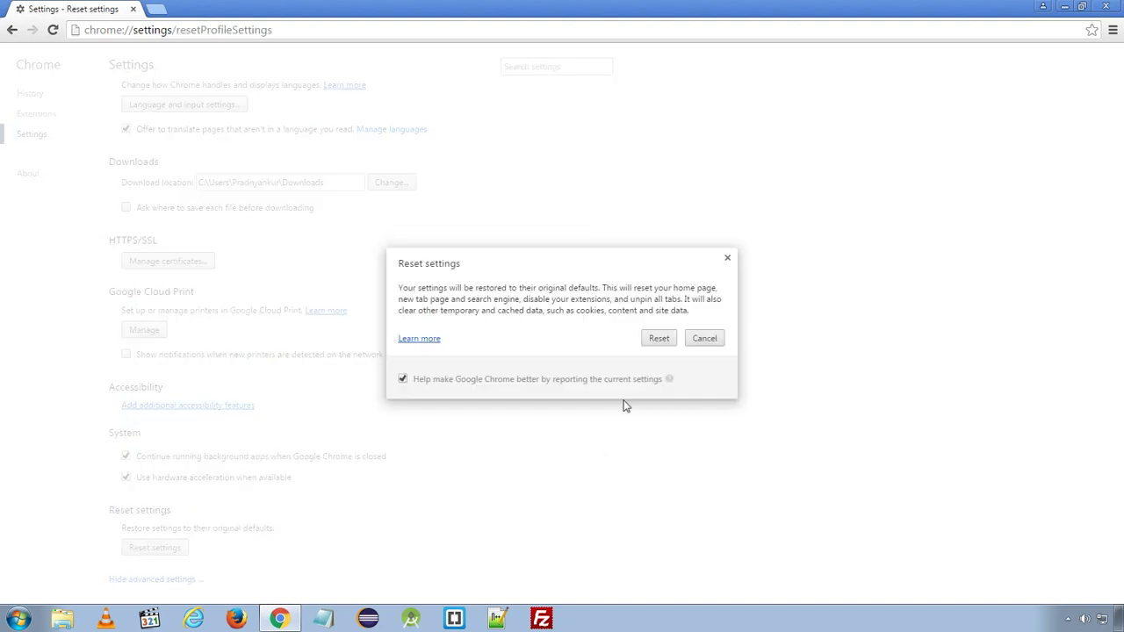
left_click(658, 341)
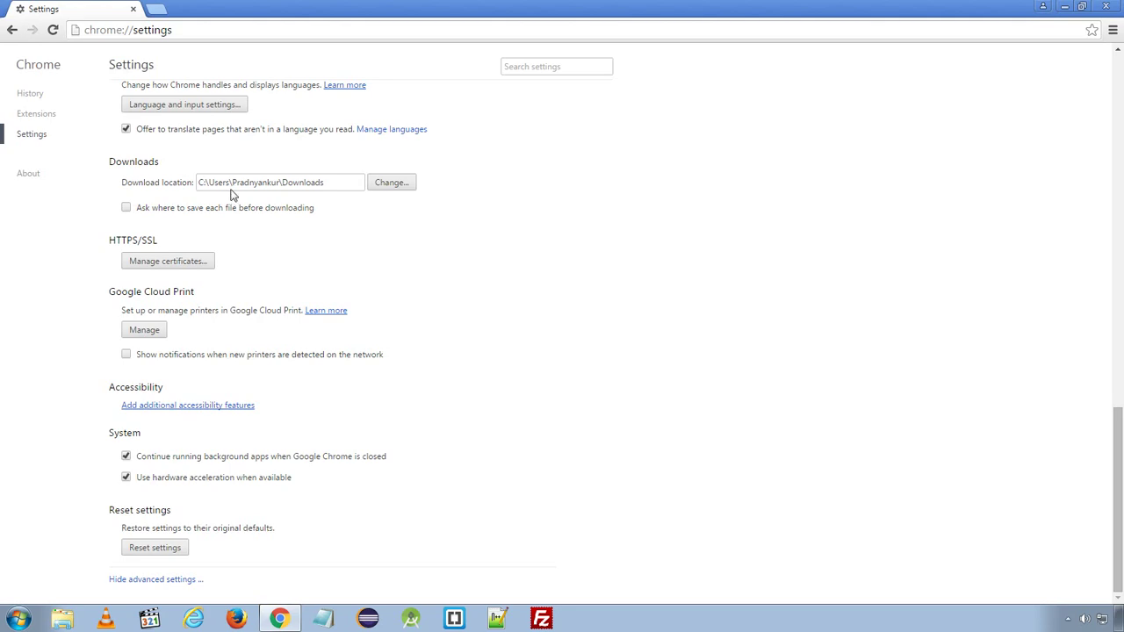
Restart Google Chrome, check the start-up and search options in its settings, and close the browser
left_click(1106, 7)
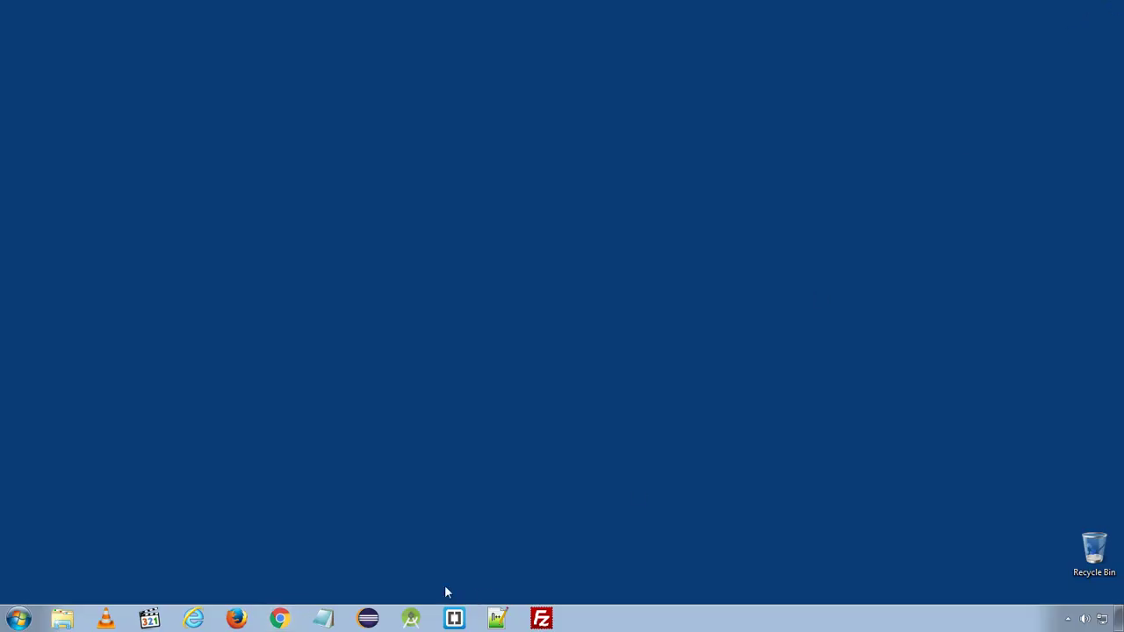
left_click(279, 619)
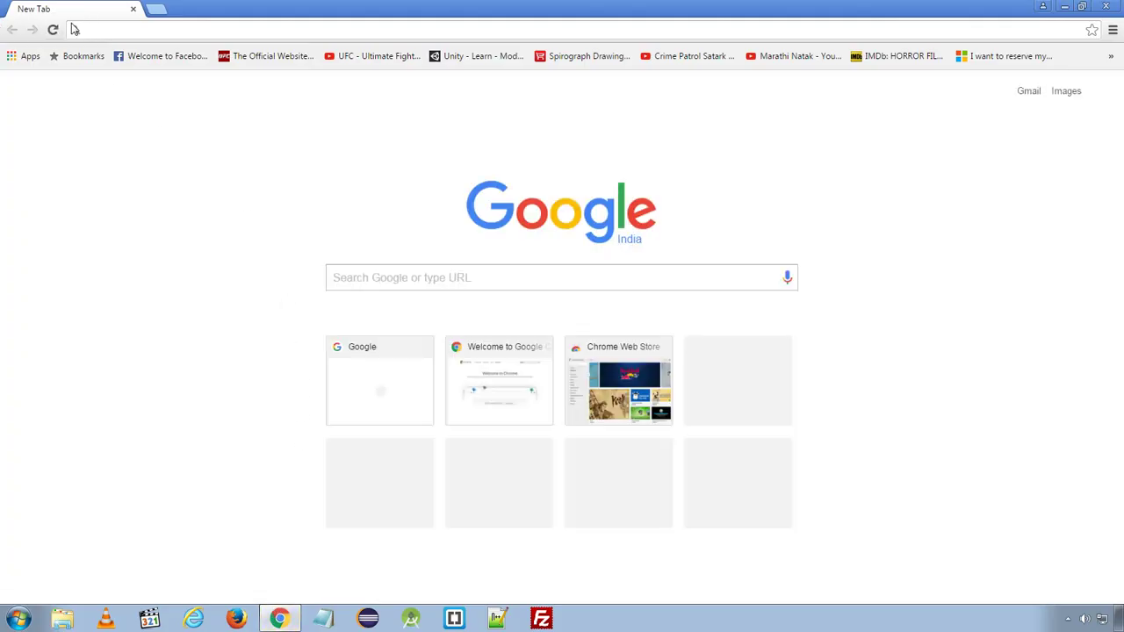
left_click(1112, 31)
left_click(1007, 268)
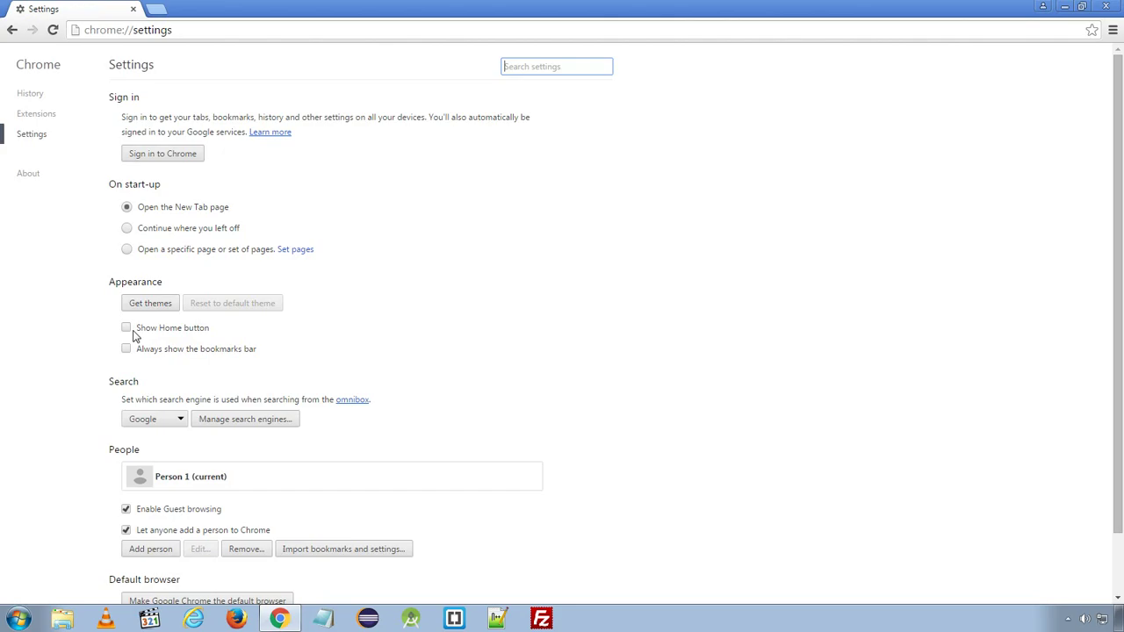
left_click(1106, 7)
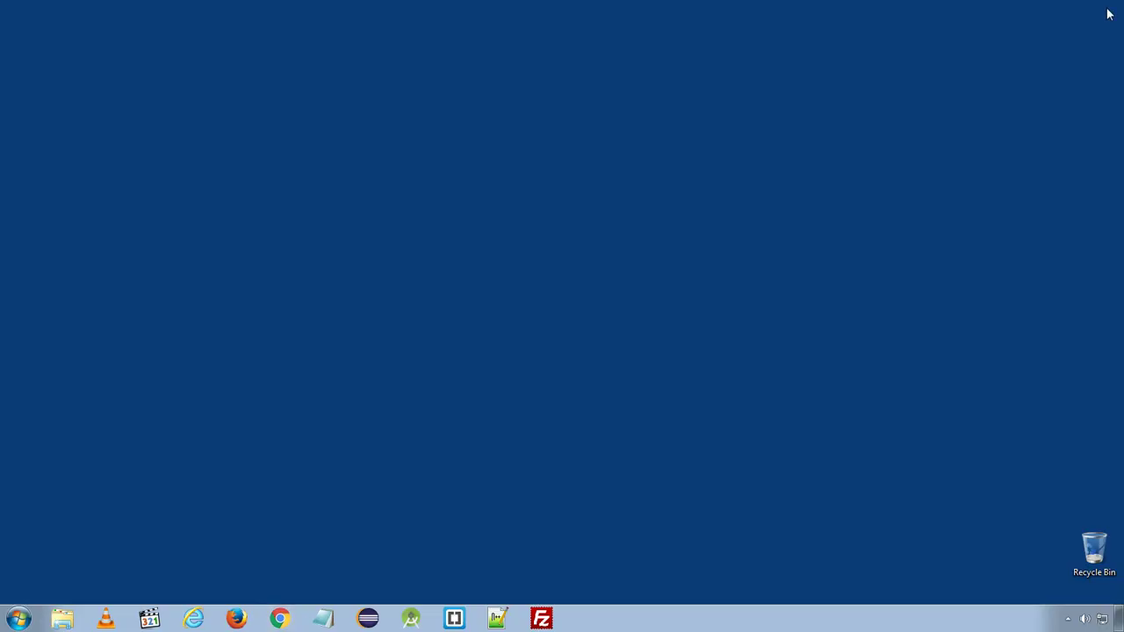
Switch to Internet Explorer, maximize its window and open the Internet options
left_click(194, 619)
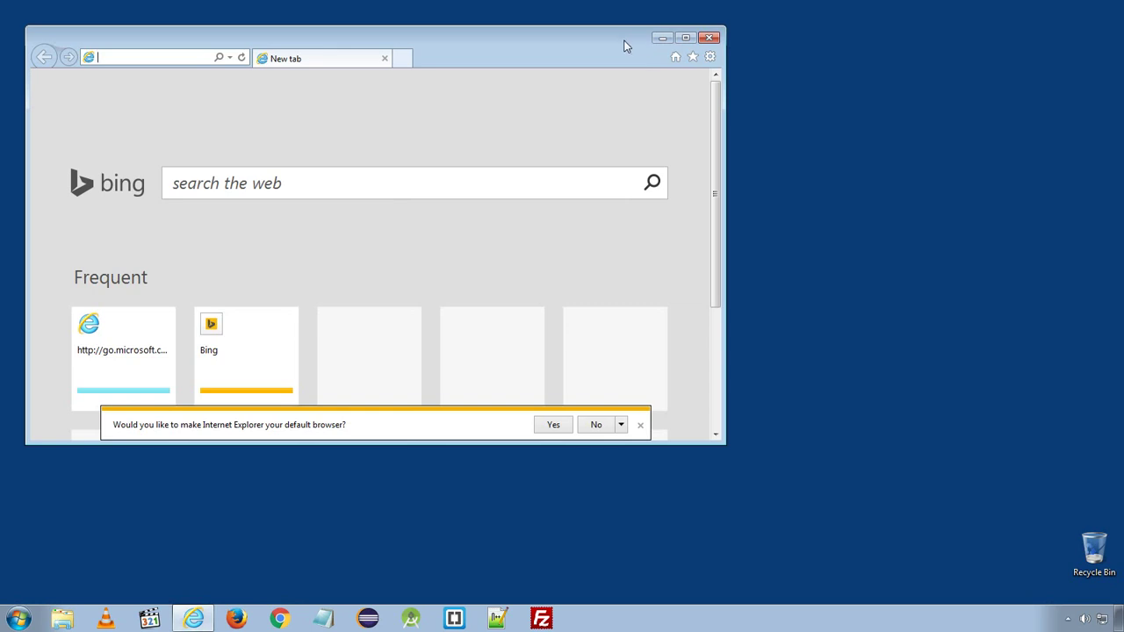
double_click(654, 40)
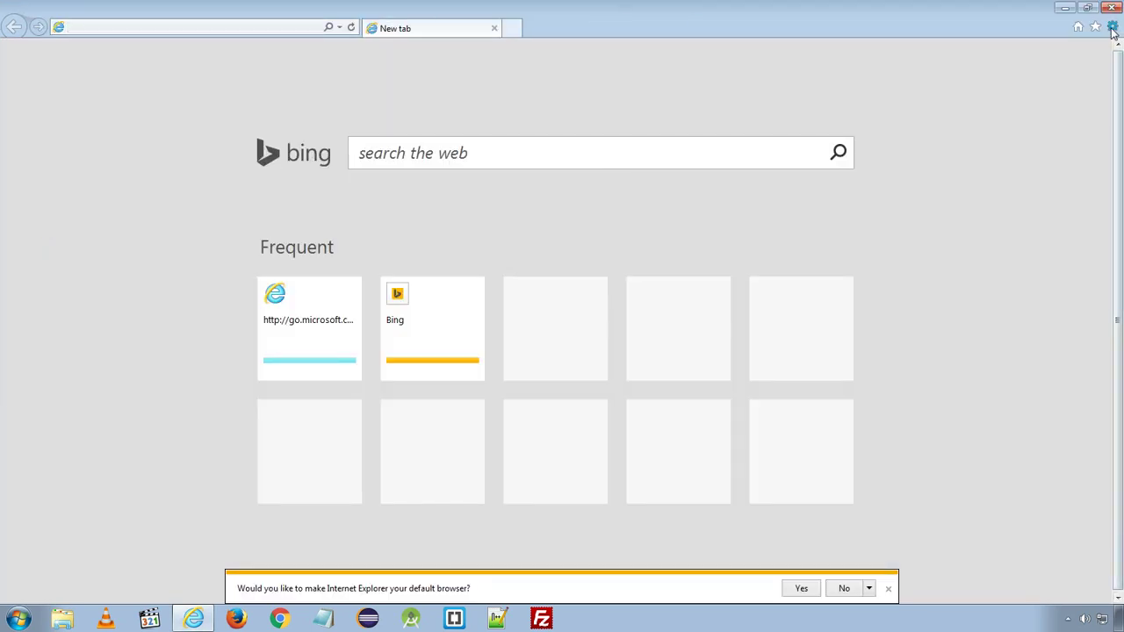
left_click(1111, 27)
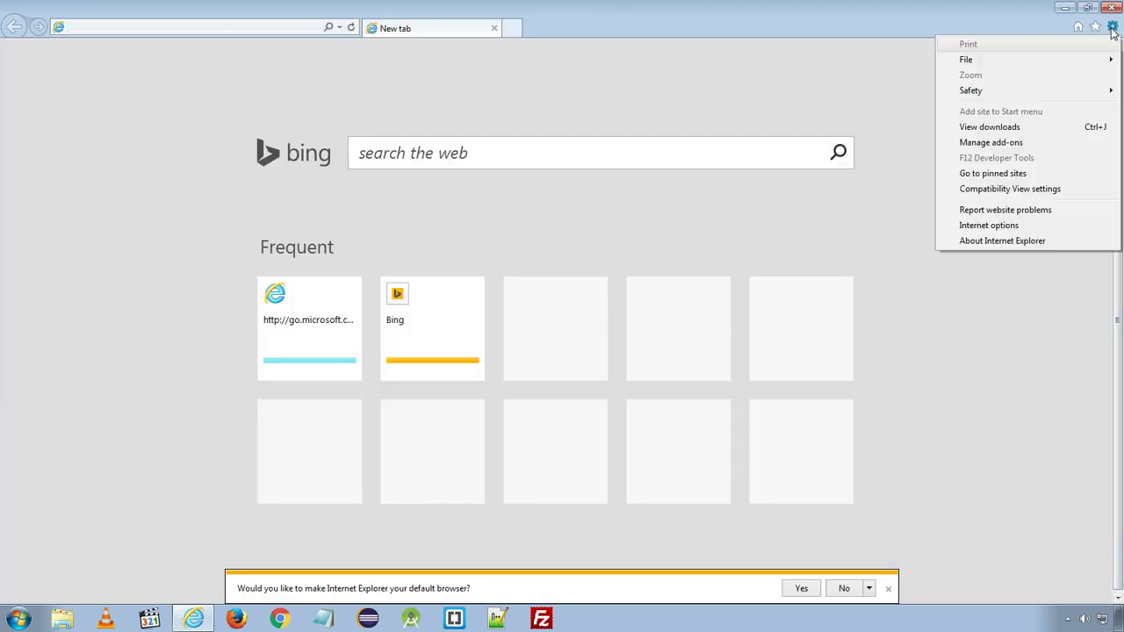
left_click(988, 225)
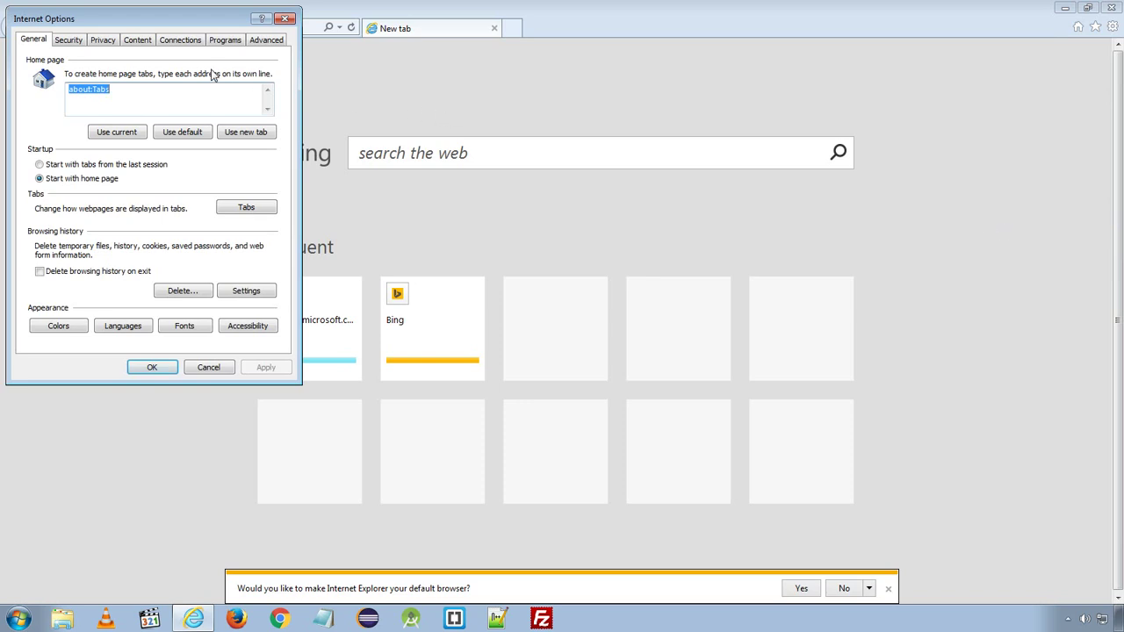
Reset all Internet Explorer settings to their defaults, including deletion of personal settings, and close the reset report
left_click(256, 42)
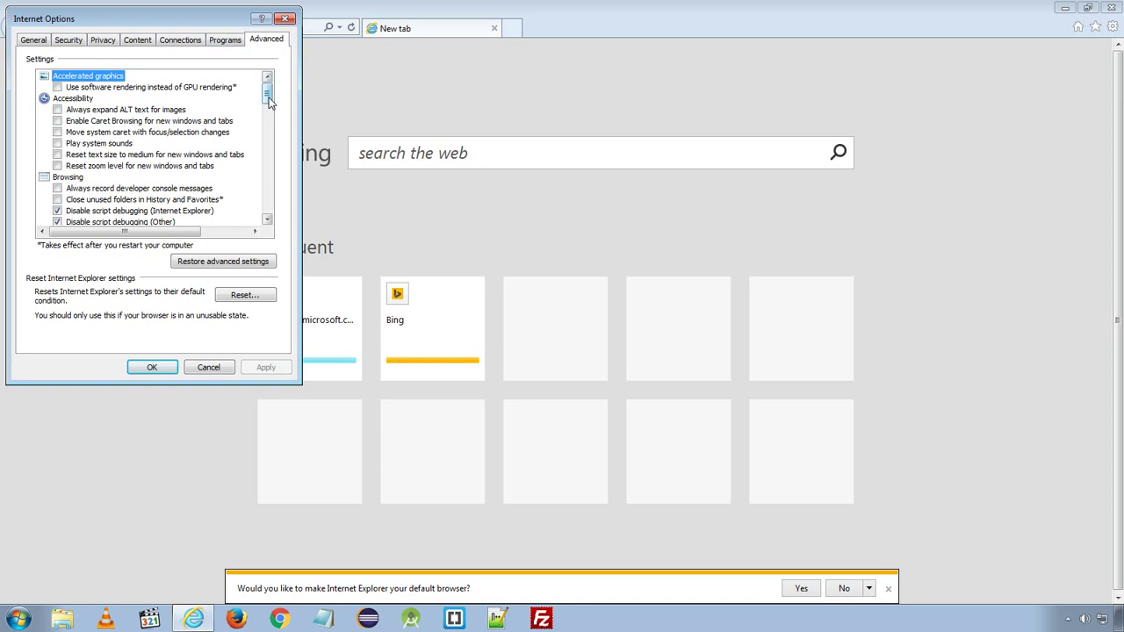
left_click_drag(267, 100, 275, 231)
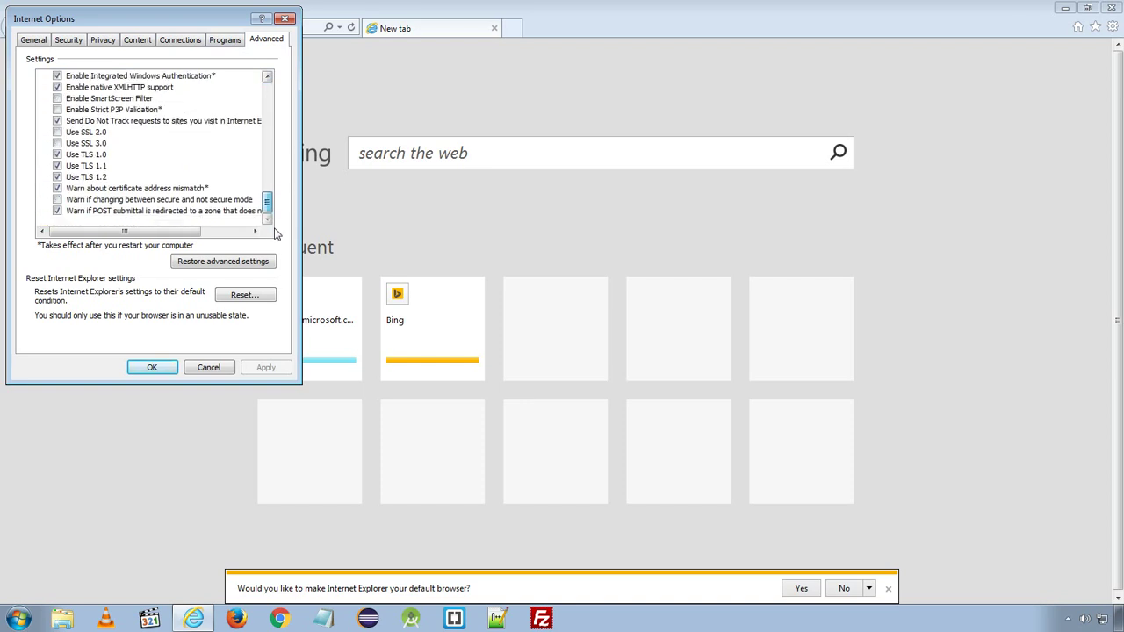
left_click(35, 41)
left_click(266, 42)
left_click(237, 299)
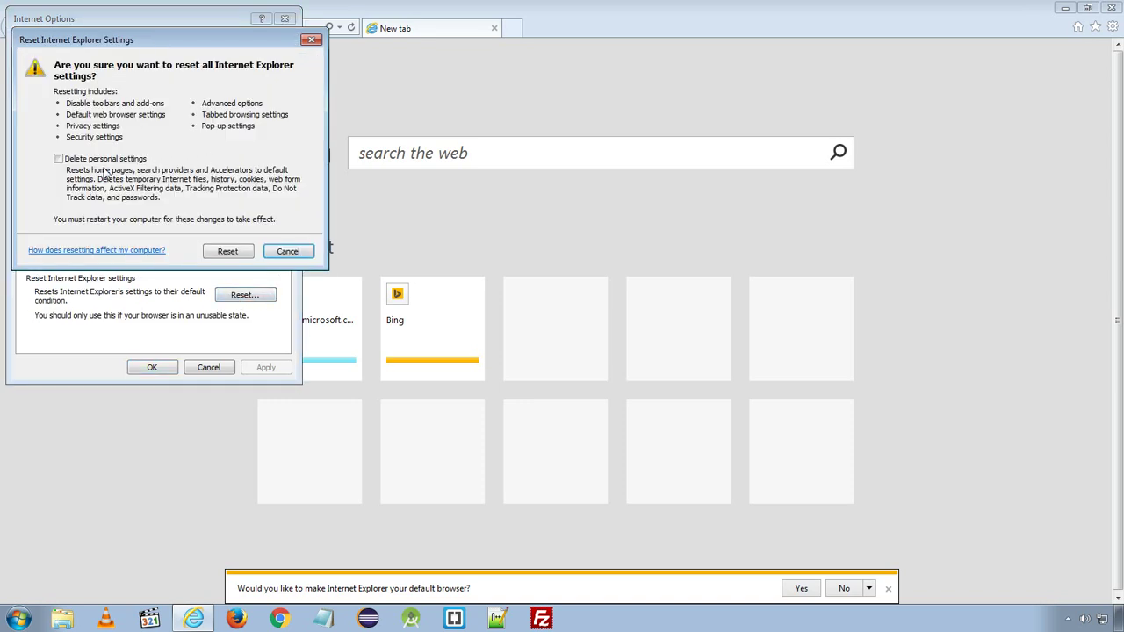
left_click(226, 253)
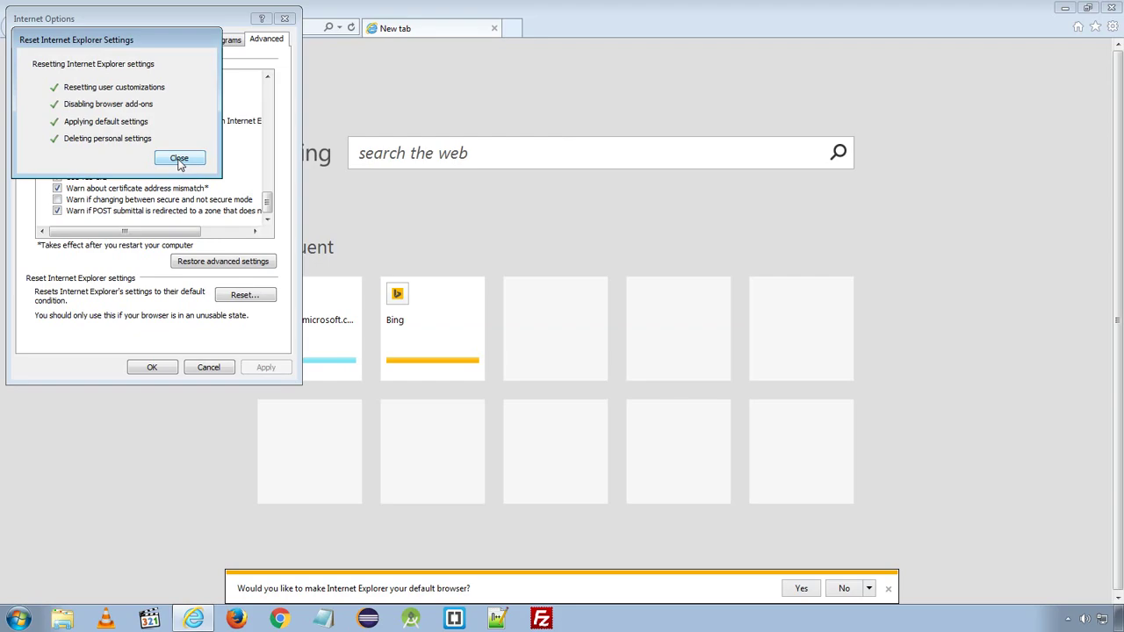
left_click(179, 159)
Restart Internet Explorer, postpone the Internet Explorer 11 setup and close all tabs
left_click(1110, 7)
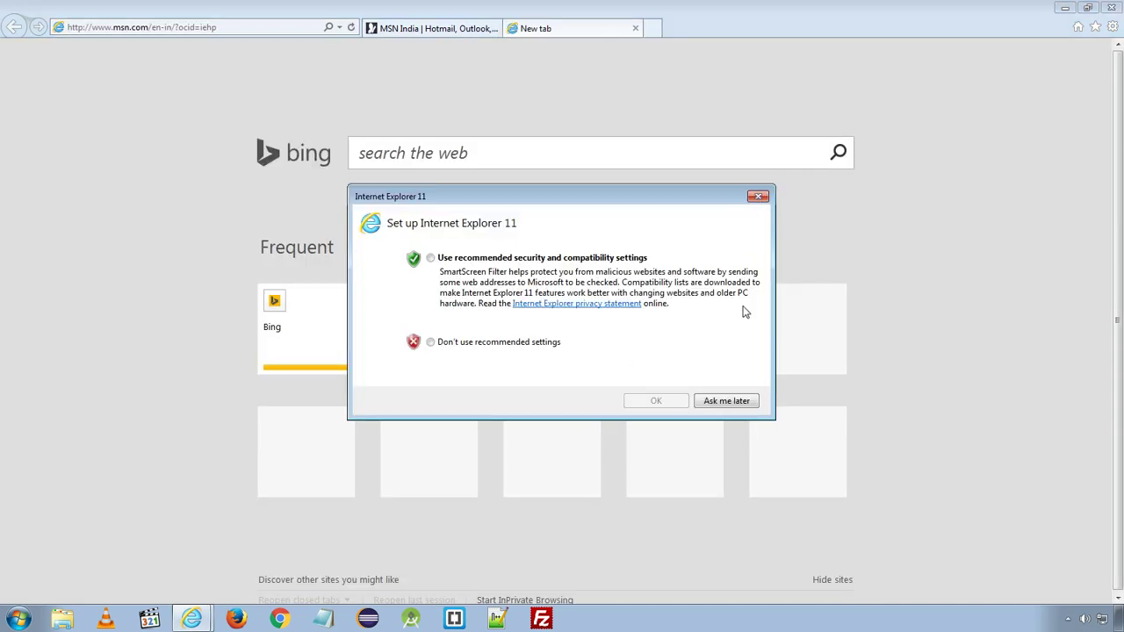
left_click(726, 400)
left_click(1111, 7)
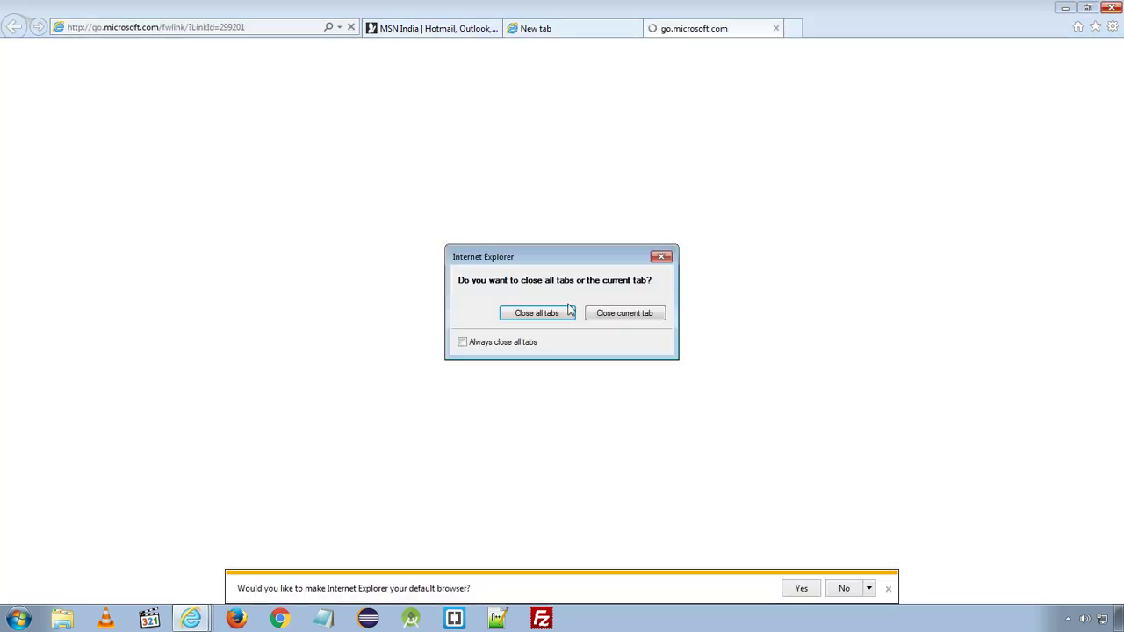
left_click(564, 311)
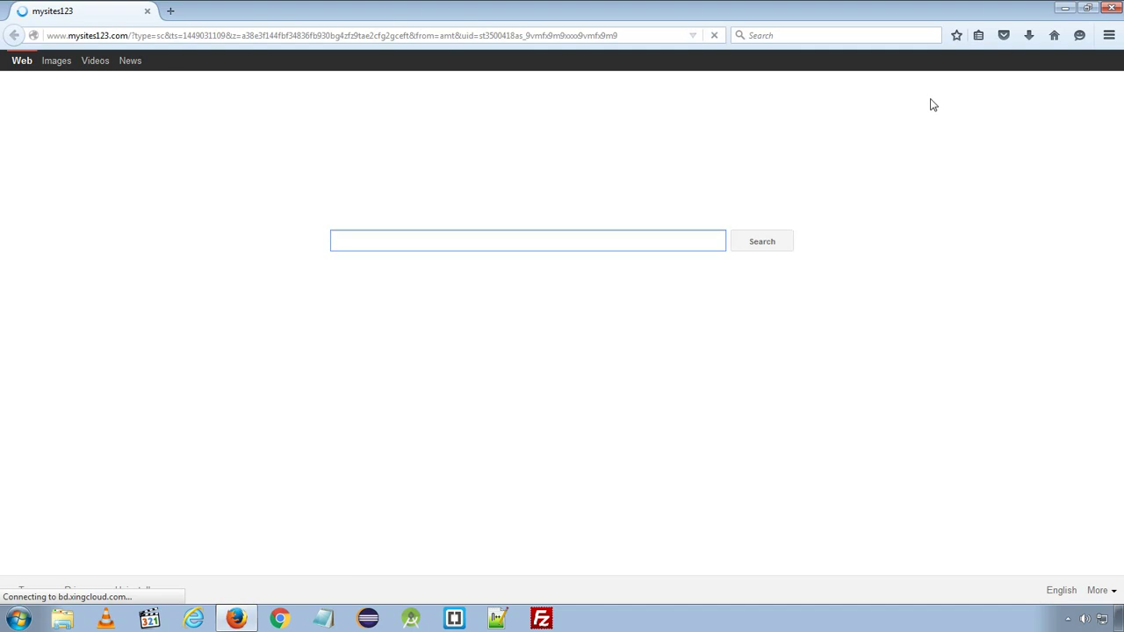
Switch to Firefox, refresh it from the Troubleshooting Information page and finish the import wizard
left_click(1109, 35)
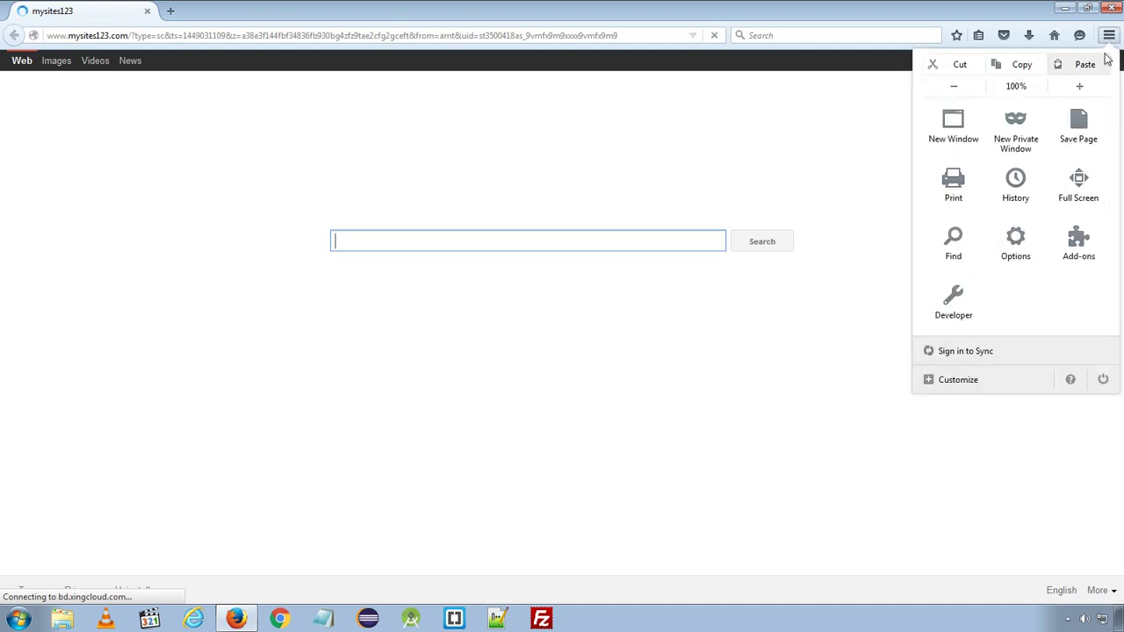
left_click(1070, 383)
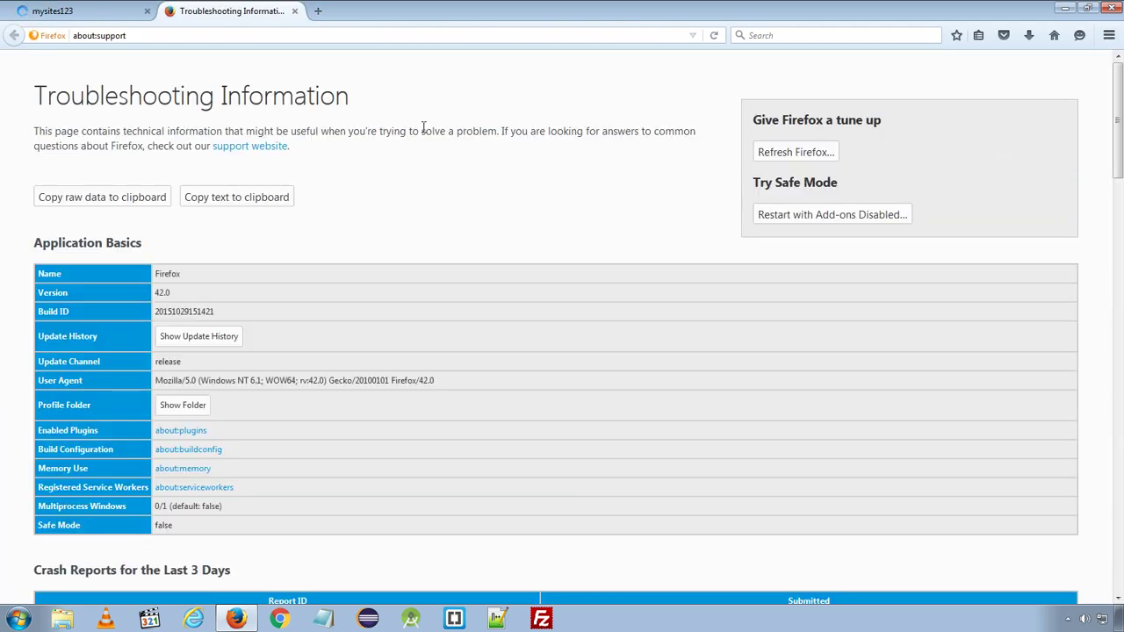
left_click(797, 153)
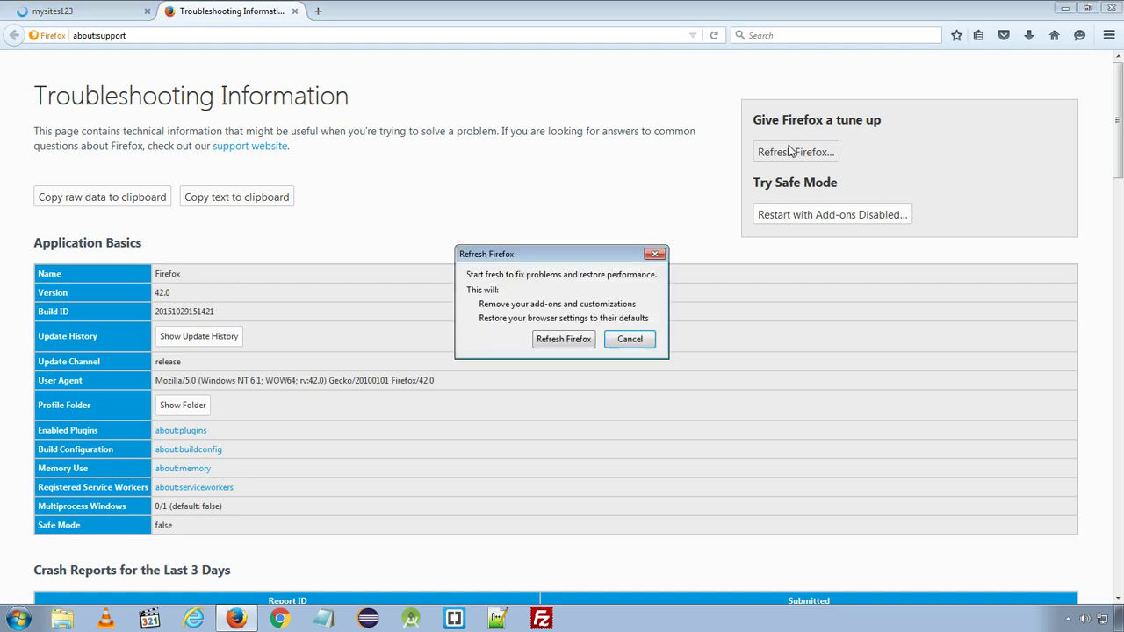
left_click(552, 341)
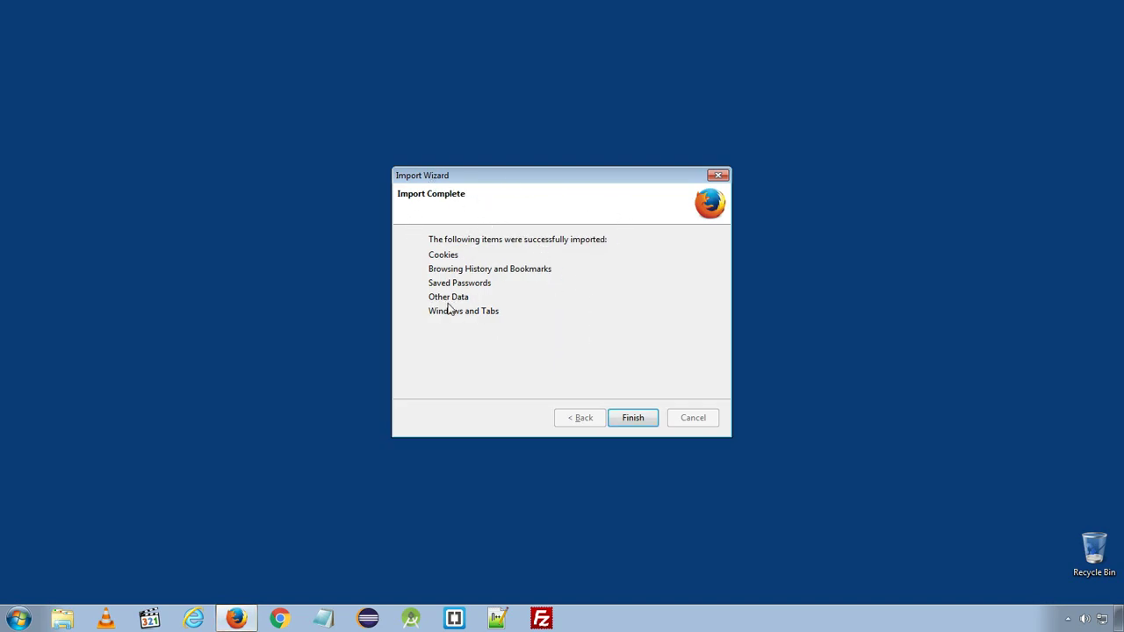
left_click(632, 417)
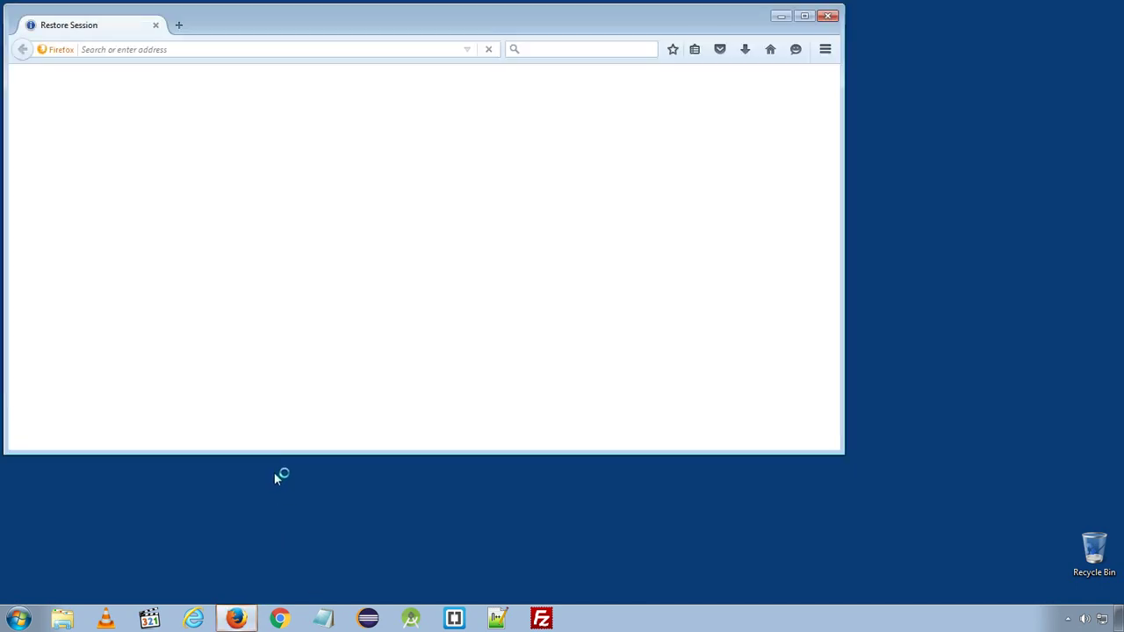
Start the refreshed Firefox without restoring the mysites123 and Troubleshooting Information tabs, and close the browser
left_click_drag(273, 11, 377, 70)
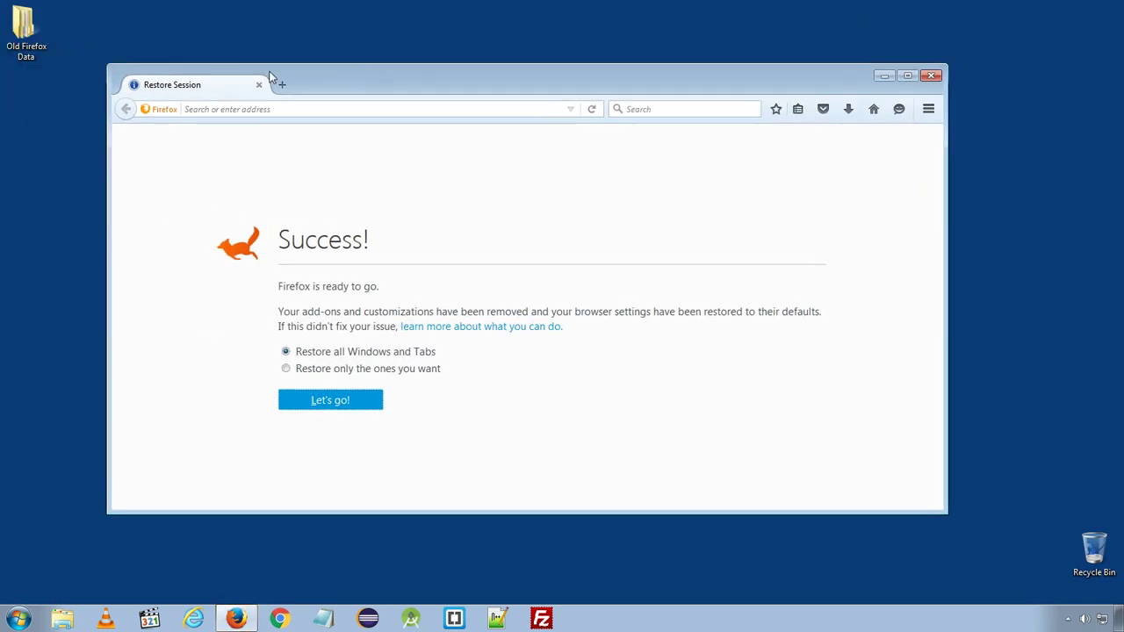
left_click(285, 370)
left_click(297, 415)
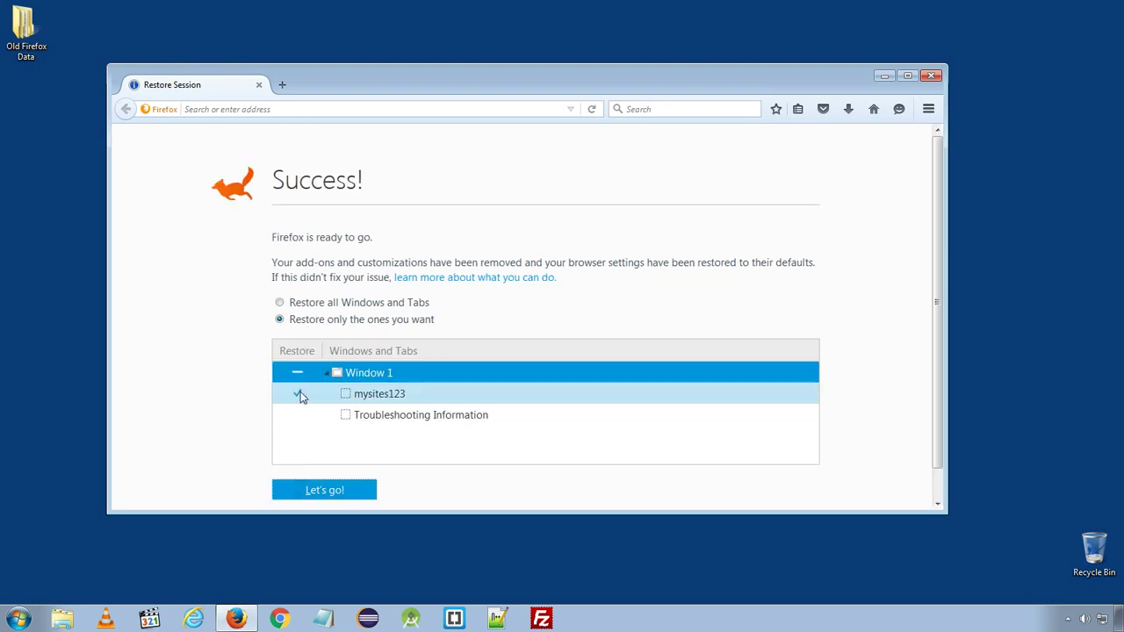
left_click(329, 490)
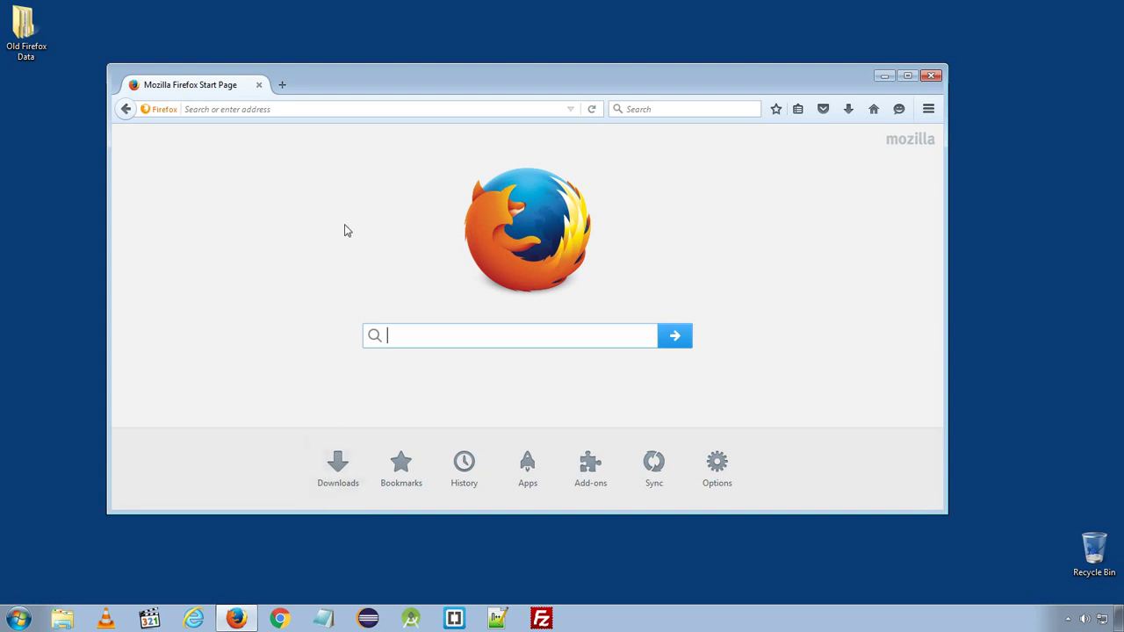
left_click(928, 76)
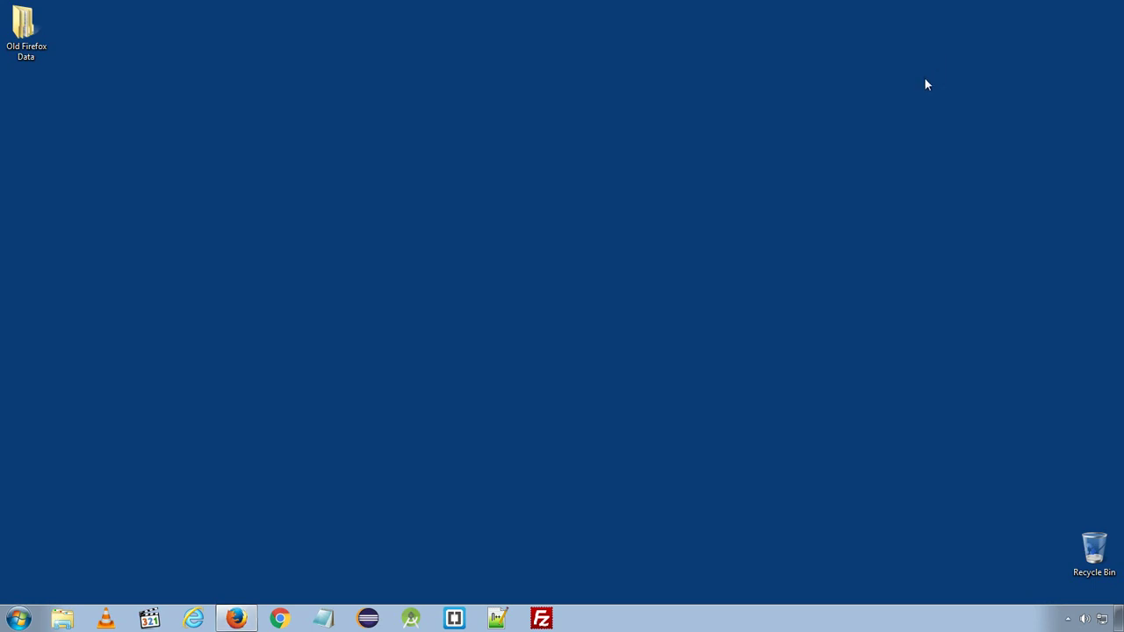
right_click(298, 283)
left_click(322, 328)
Search for msconfig and launch the System Configuration utility
left_click(31, 614)
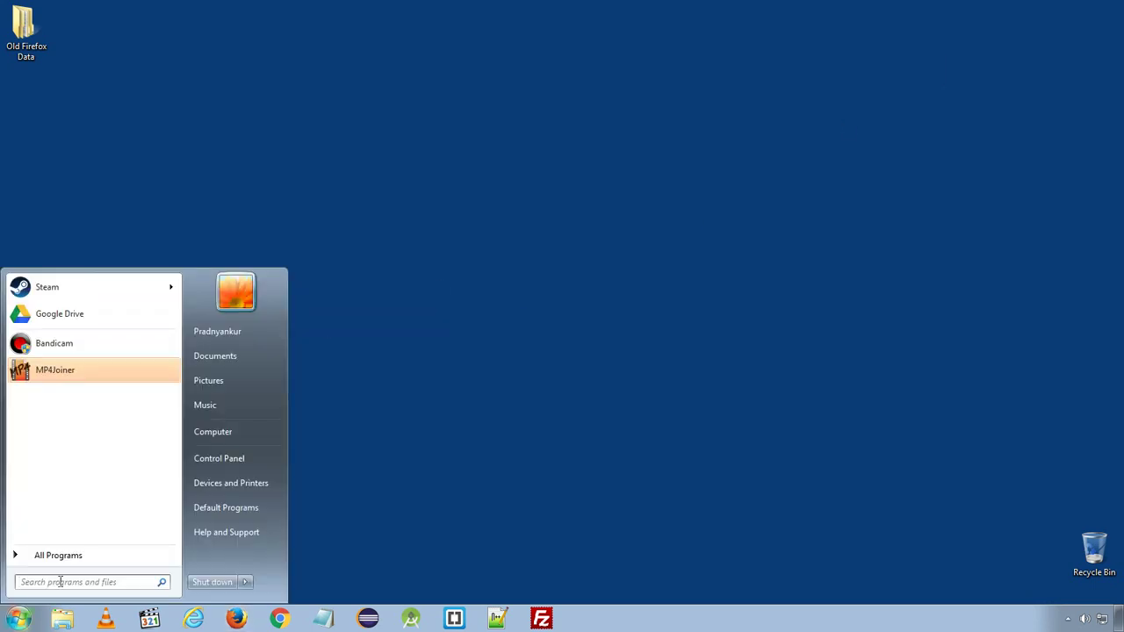
left_click(61, 581)
type("mscongi")
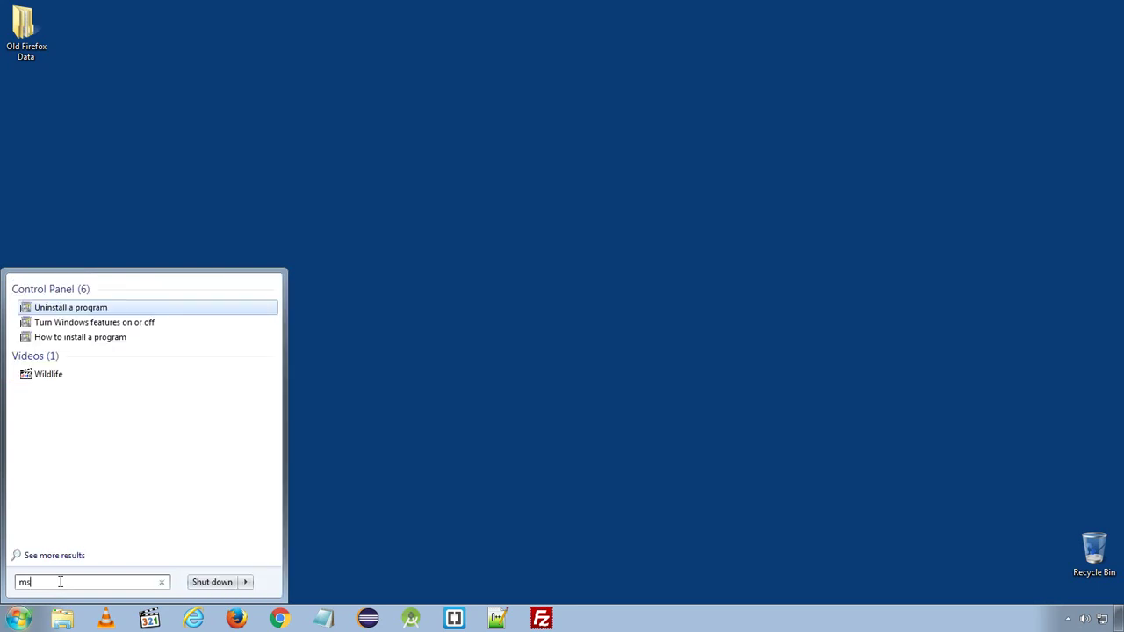
key("BackSpace")
key("BackSpace")
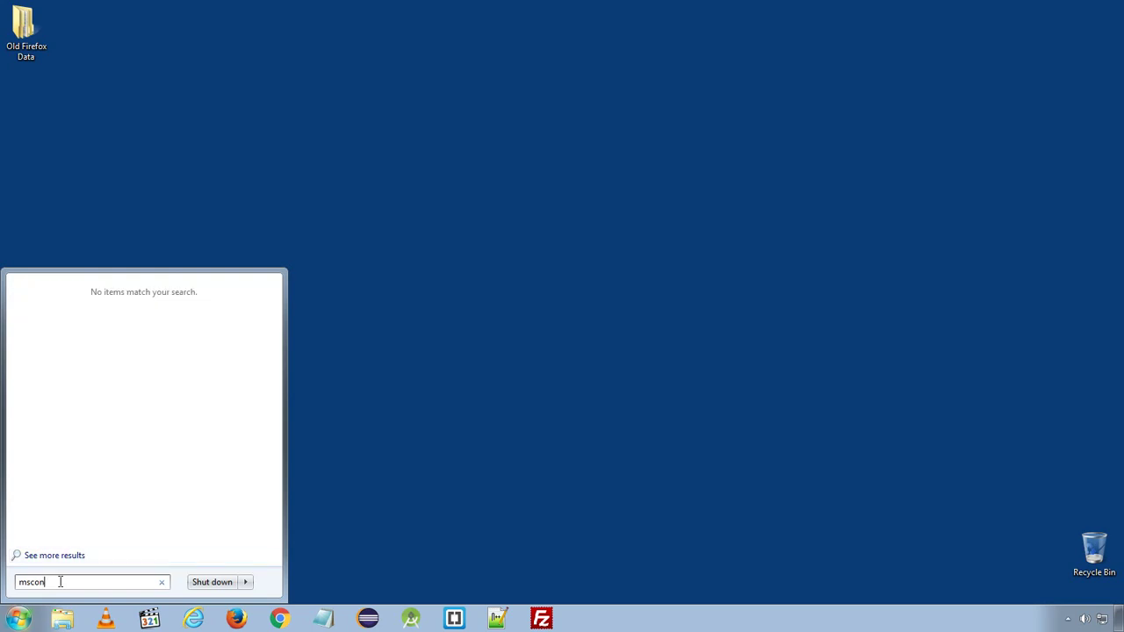
type("fig")
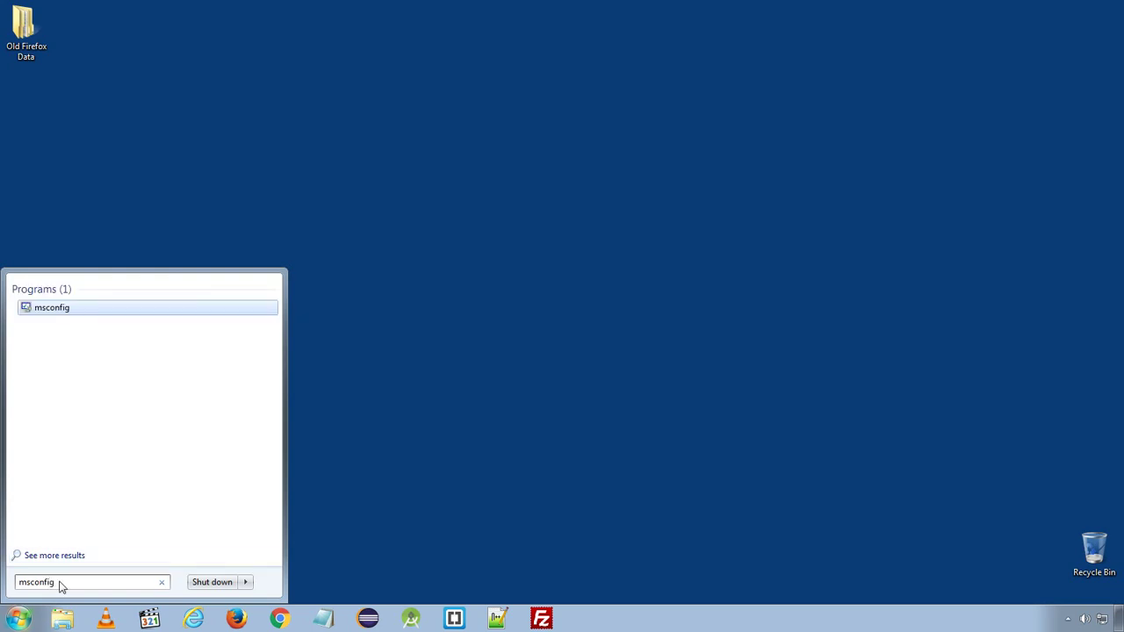
key("Return")
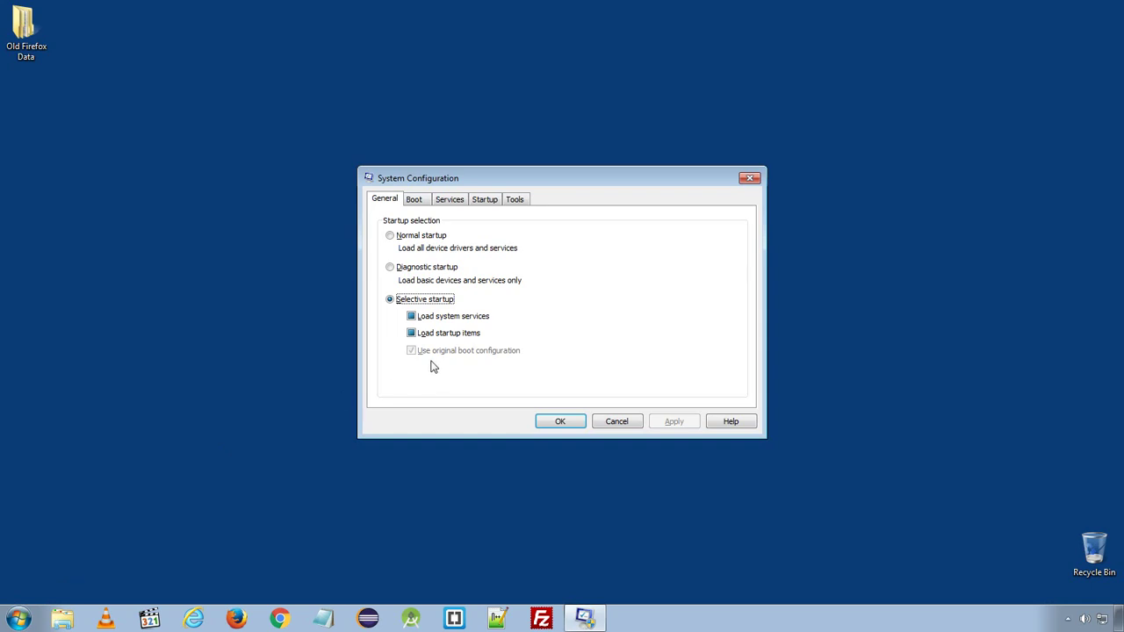
Examine the services with all Microsoft services hidden, check the startup items for suspicious entries, and close System Configuration
left_click(443, 203)
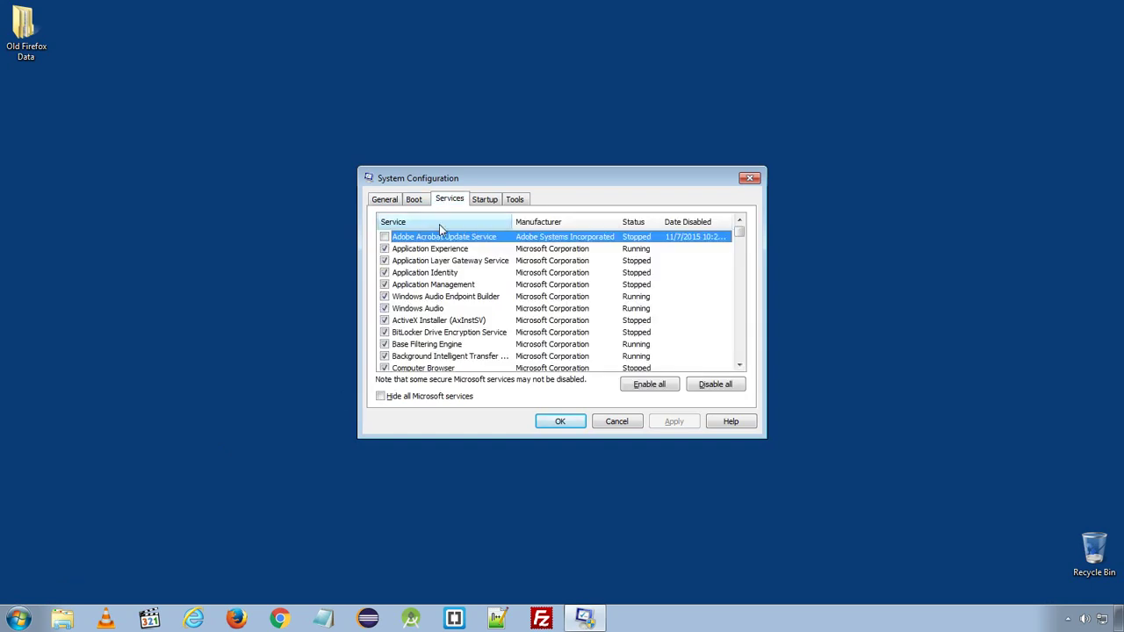
left_click(381, 397)
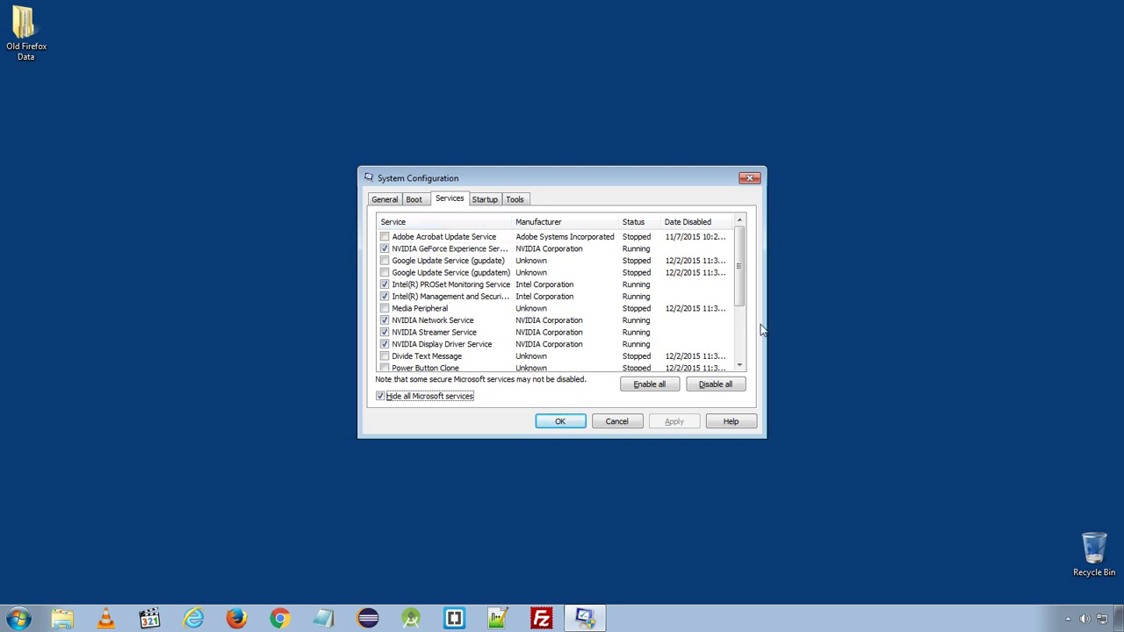
left_click_drag(740, 272, 744, 344)
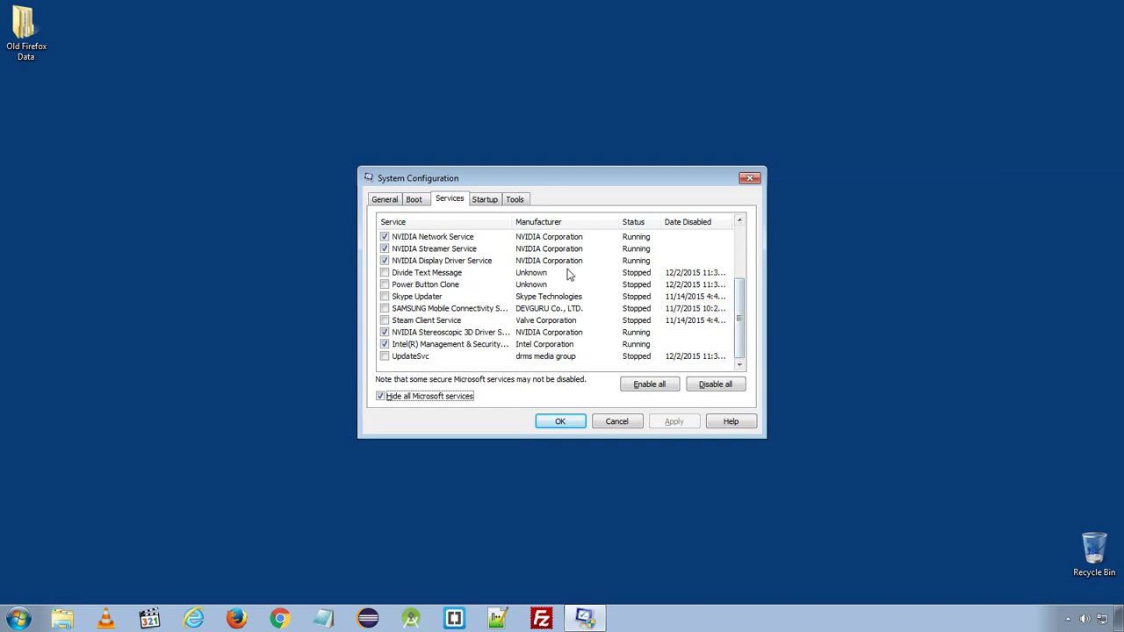
left_click_drag(742, 339, 750, 269)
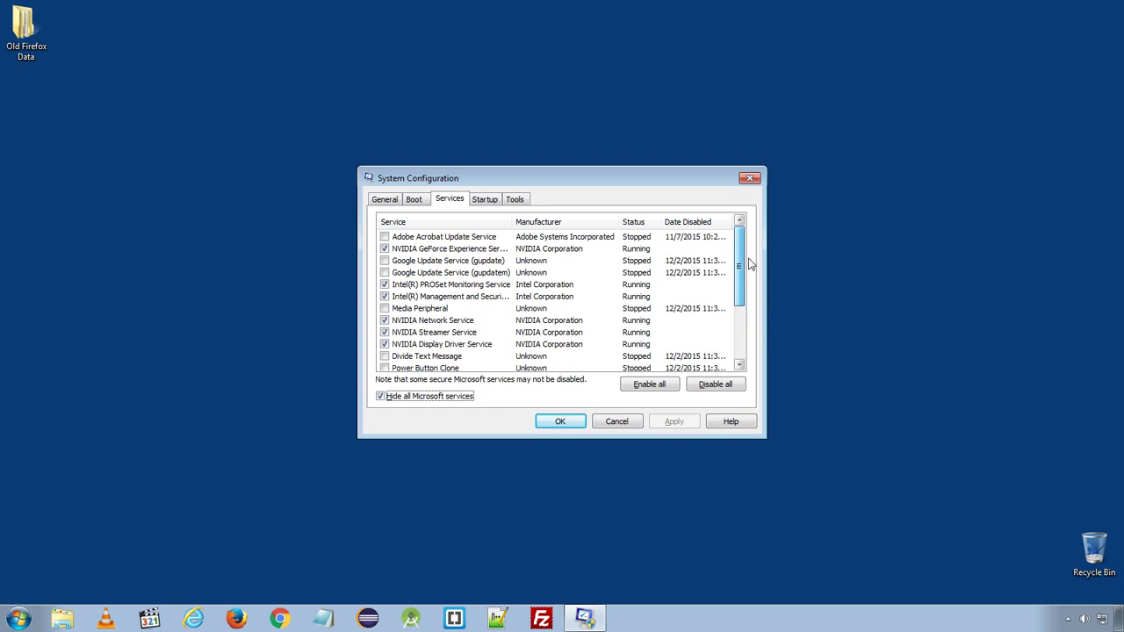
left_click(483, 202)
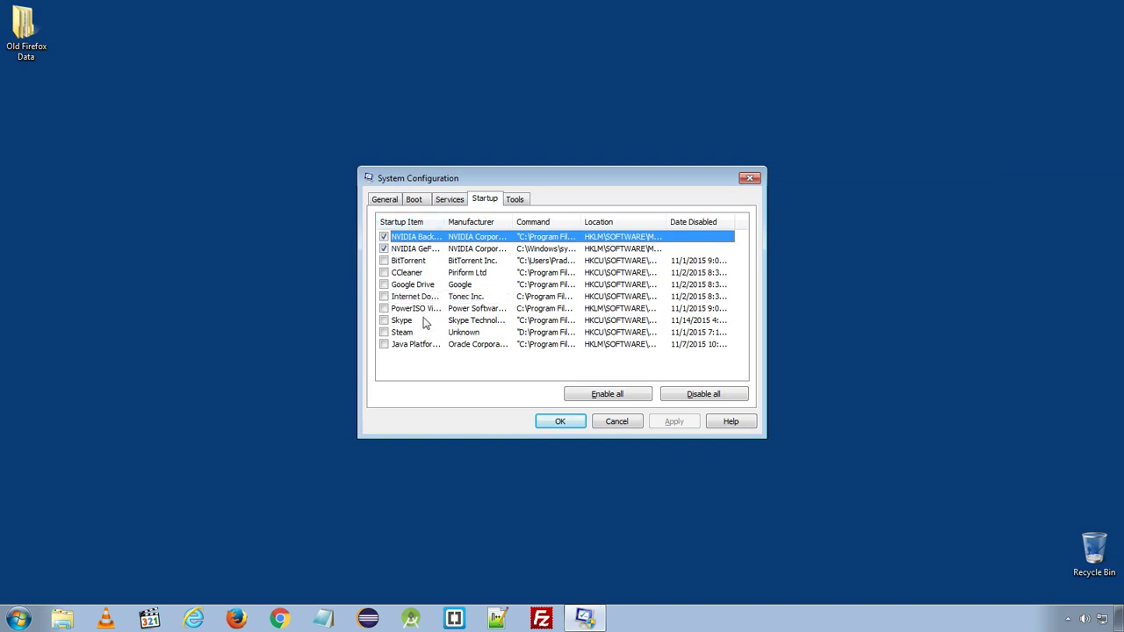
left_click(567, 426)
right_click(375, 285)
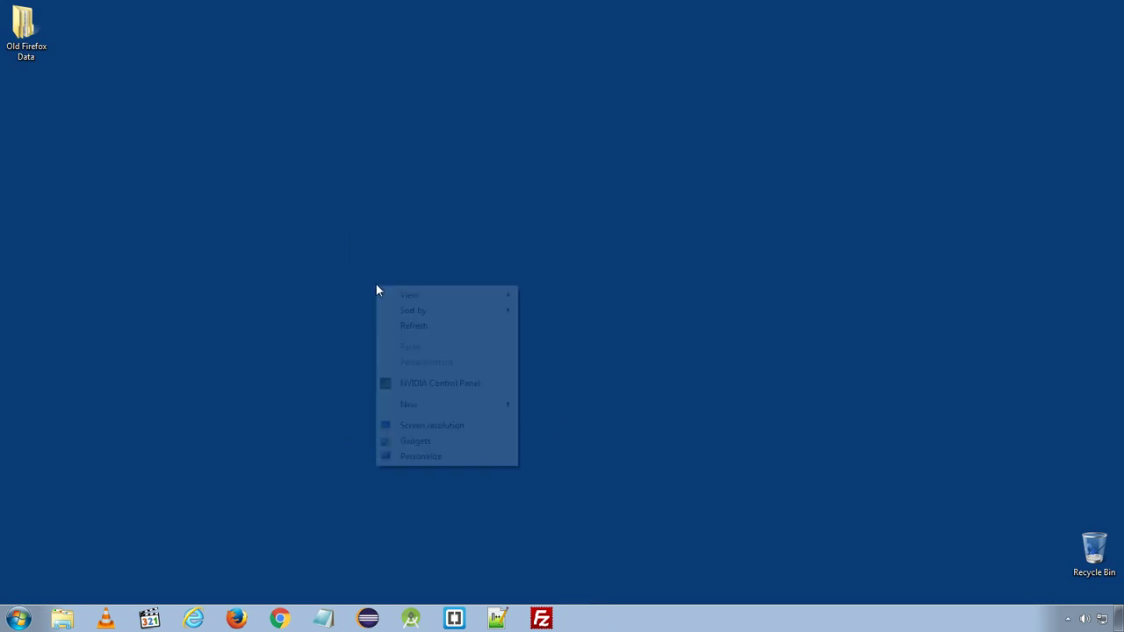
Refresh the desktop, launch Firefox to check which start page it loads, and close the browser
left_click(406, 326)
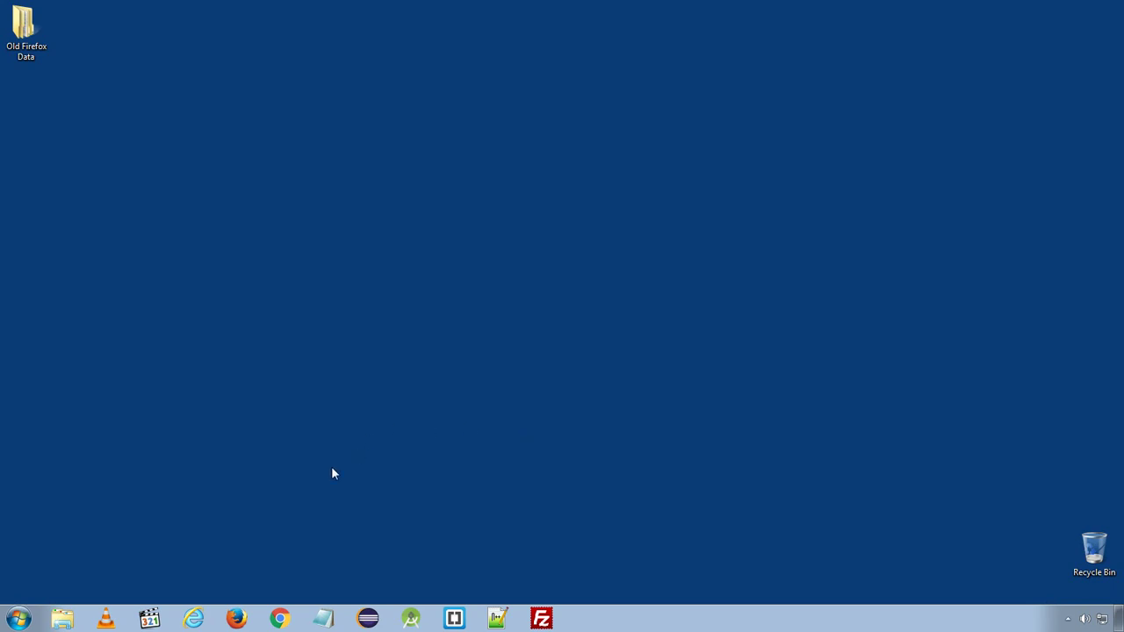
left_click(236, 619)
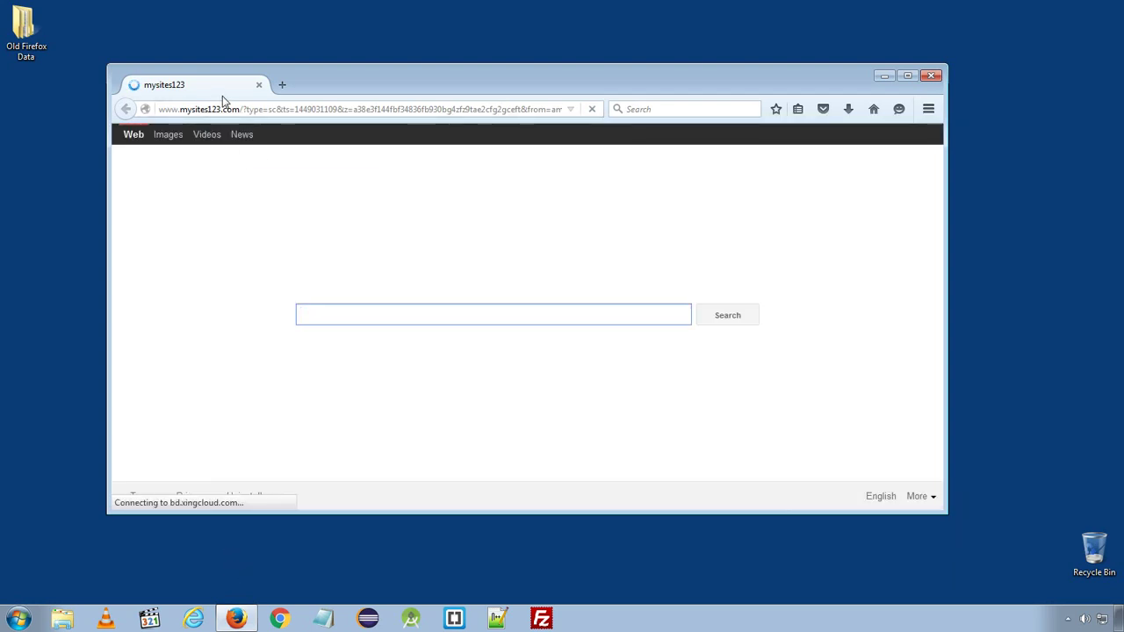
left_click(931, 77)
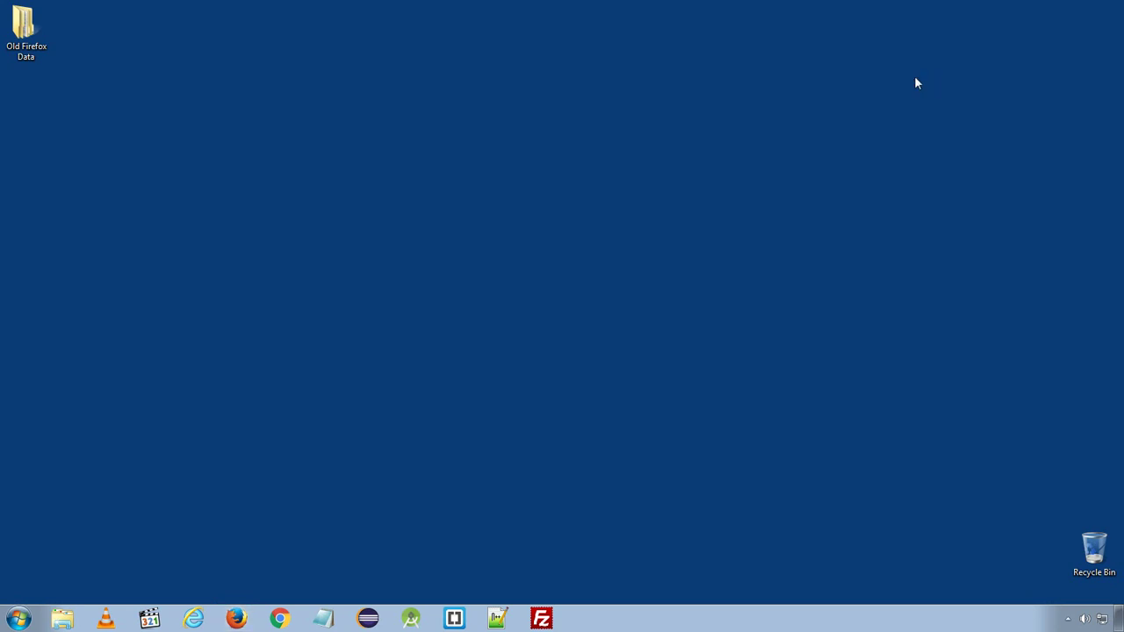
Open the properties of the pinned Mozilla Firefox taskbar shortcut
right_click(235, 617)
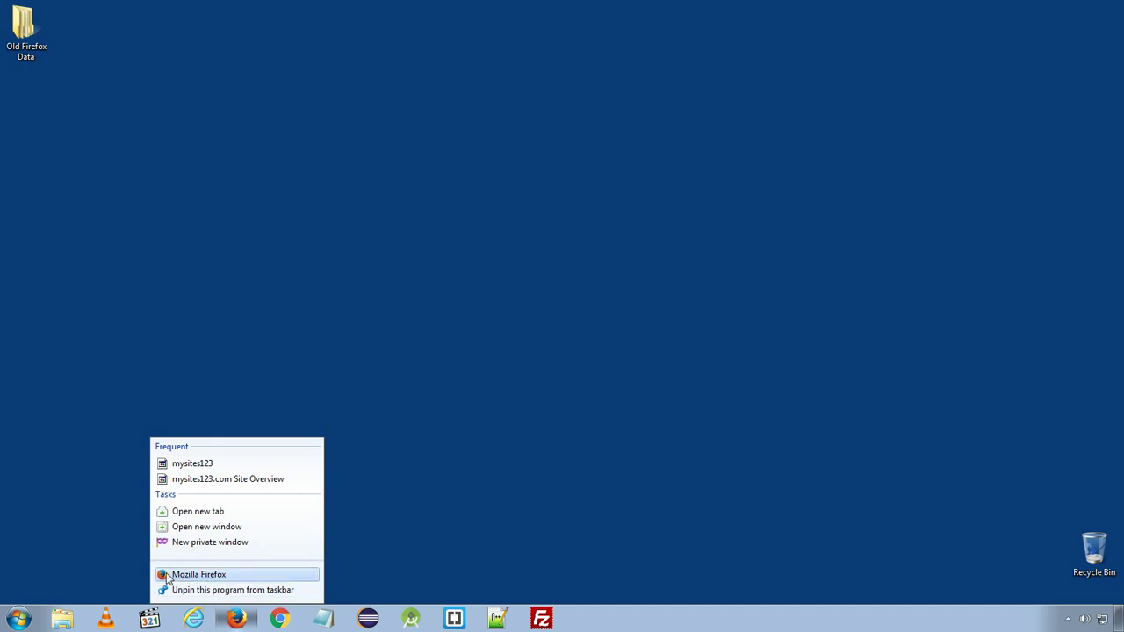
left_click(203, 574)
right_click(205, 575)
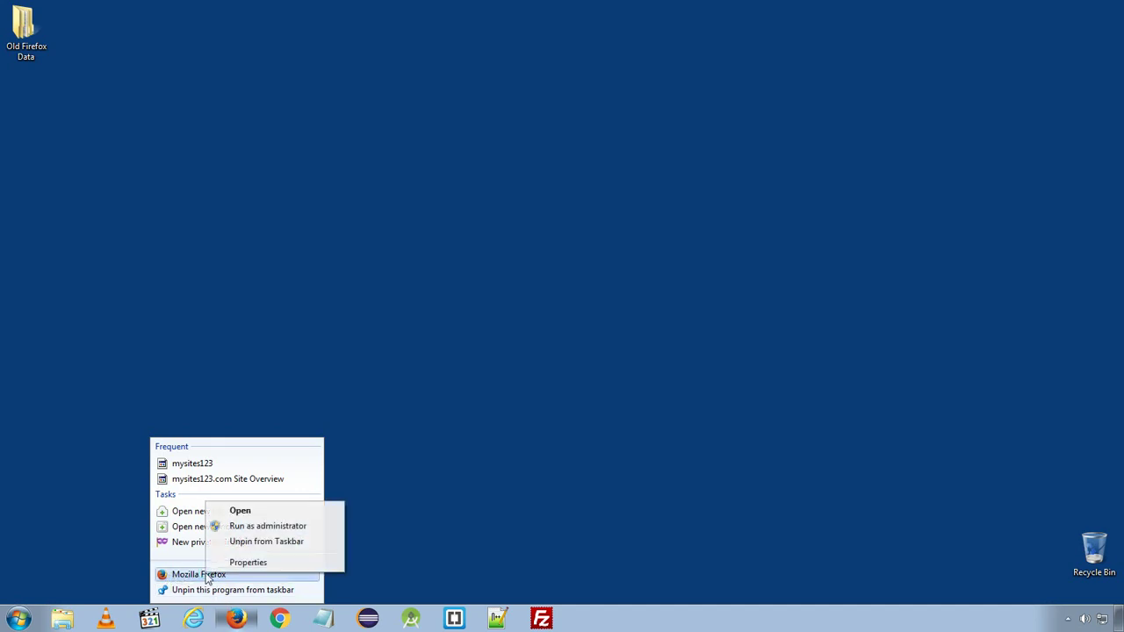
left_click(232, 561)
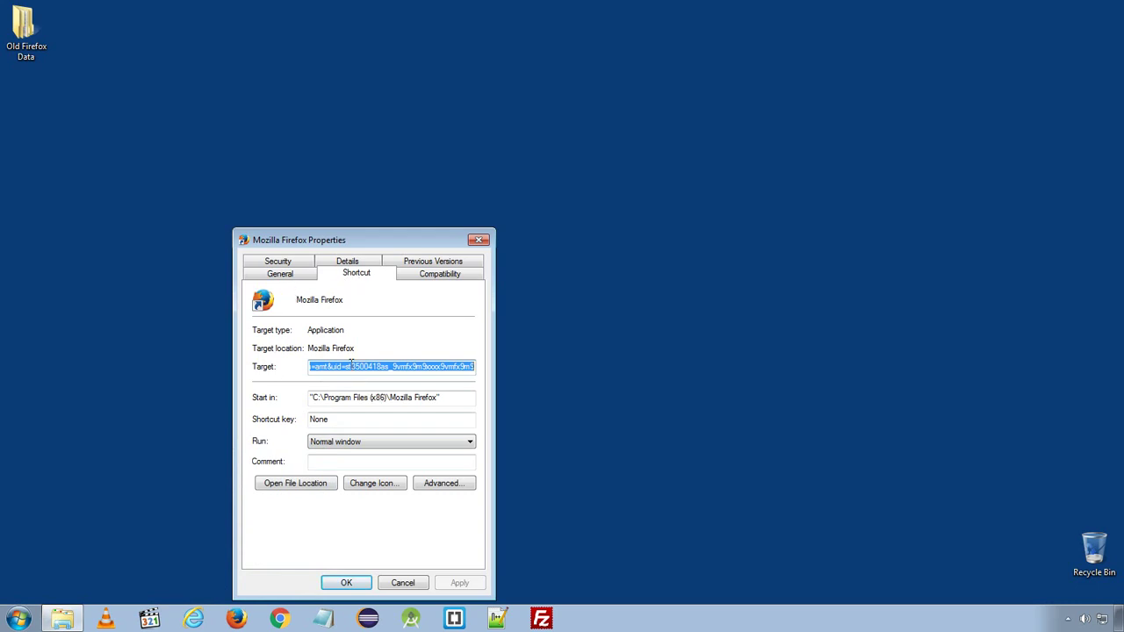
Examine the full Target path of the Firefox shortcut for a web address appended after firefox.exe
left_click(311, 368)
left_click_drag(311, 369, 471, 368)
key("Right")
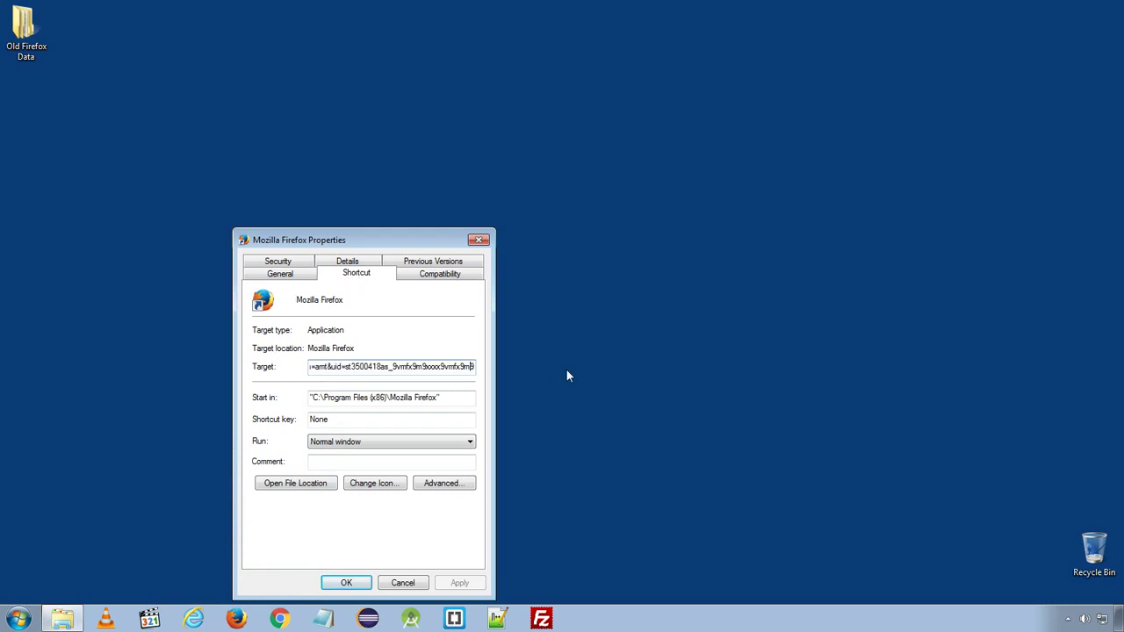
key("Left")
key("Left")
key("Left")
key("Left")
key("Left")
key("Left")
key("Left")
key("Left")
key("Left")
key("Left")
key("Left")
key("Left")
key("Left")
key("Left")
key("Left")
key("Left")
key("Left")
key("Left")
key("Left")
key("Left")
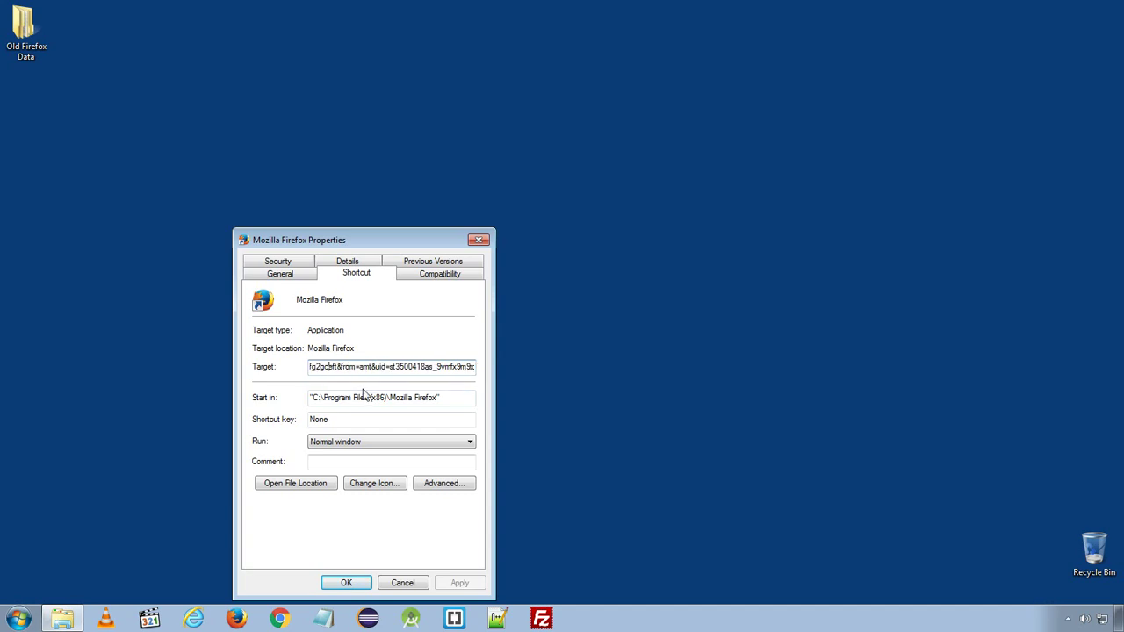
key("Left")
key("Left")
key("Left")
key("Left")
key("Left")
key("Left")
key("Left")
key("Left")
key("Left")
key("Left")
key("Left")
key("Left")
key("Left")
key("Left")
key("Left")
key("Left")
key("Left")
key("Left")
key("Left")
key("Left")
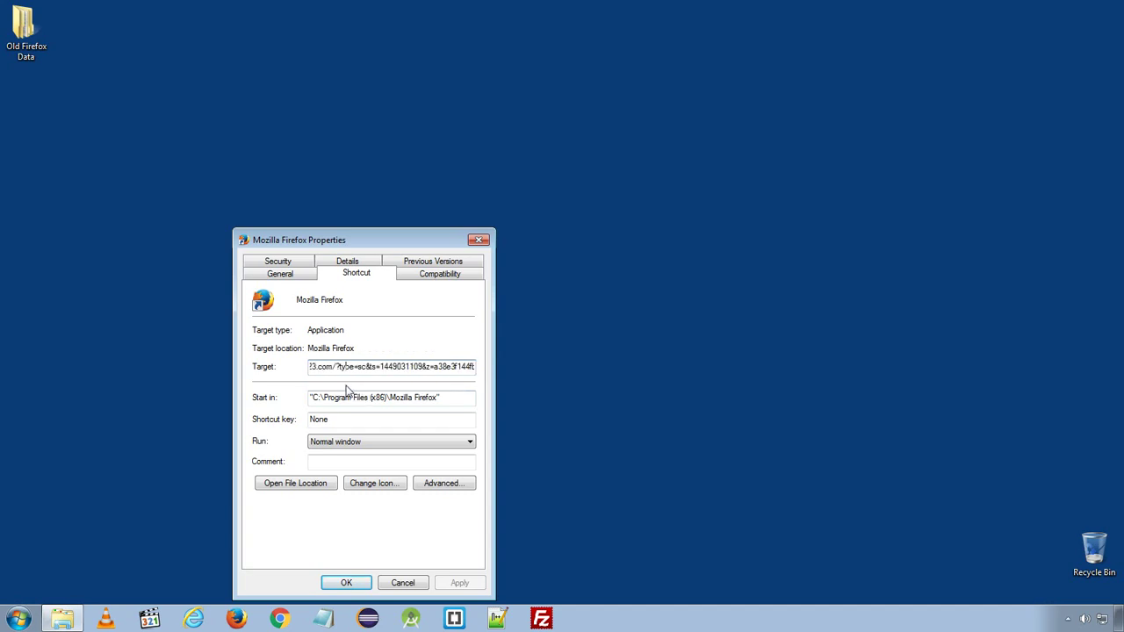
key("Left")
key("Left")
key("Left")
key("Left")
key("Left")
key("Left")
key("Left")
key("Left")
key("Left")
key("Left")
key("Left")
key("Left")
key("Left")
key("Left")
key("Left")
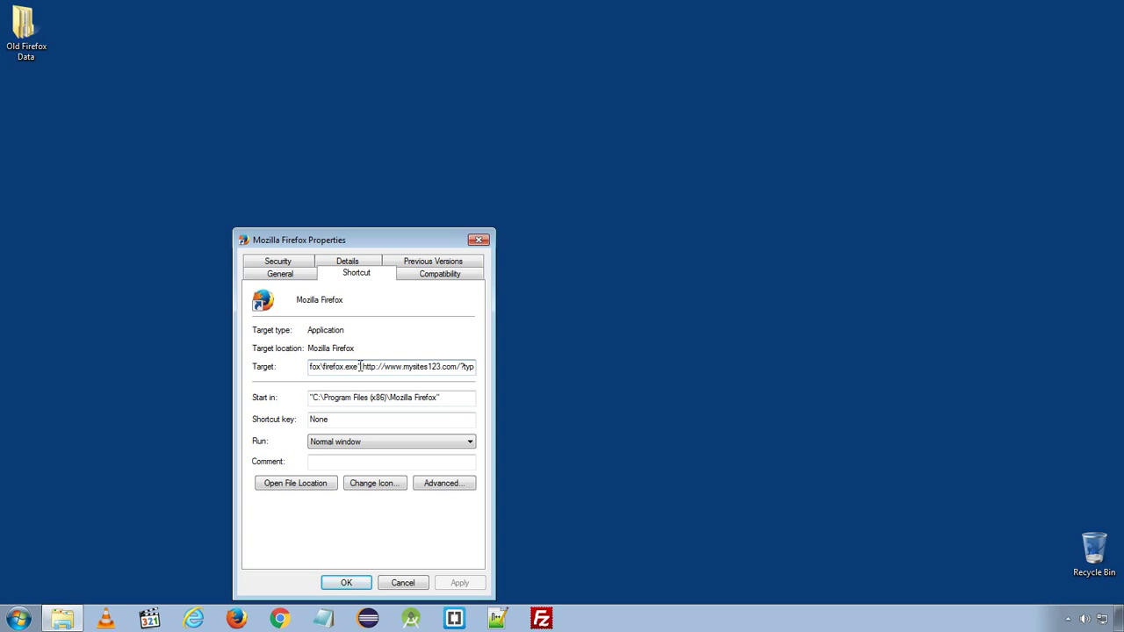
left_click_drag(362, 366, 374, 365)
left_click_drag(377, 366, 280, 366)
left_click(346, 368)
left_click(371, 368)
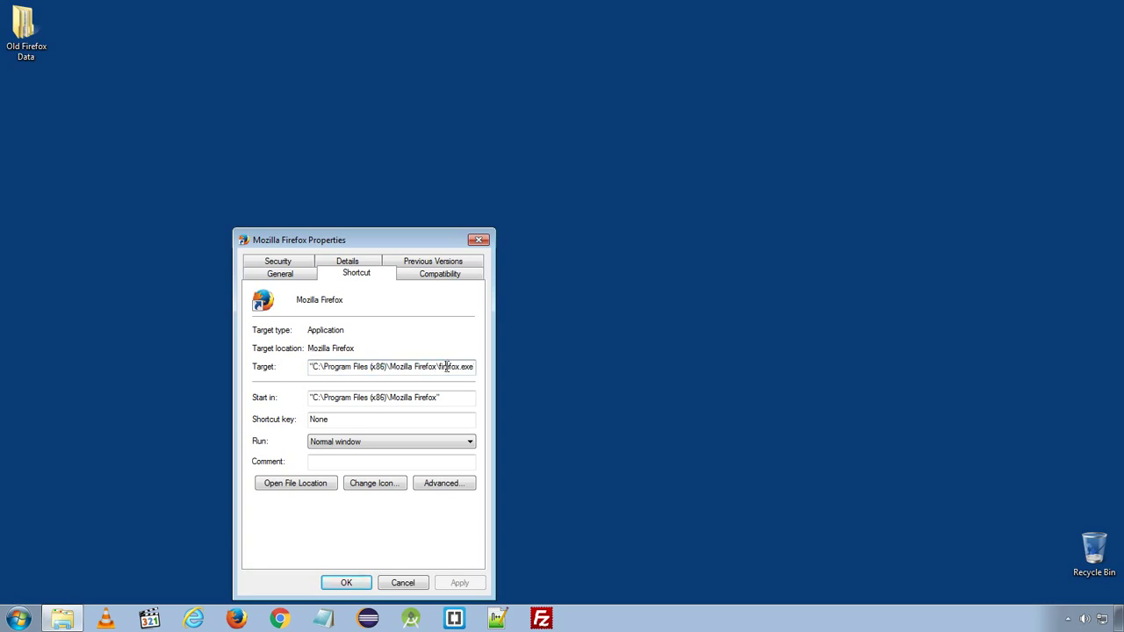
Delete the mysites123.com address after firefox.exe" from the Firefox shortcut's target, apply the change and close the properties
key("End")
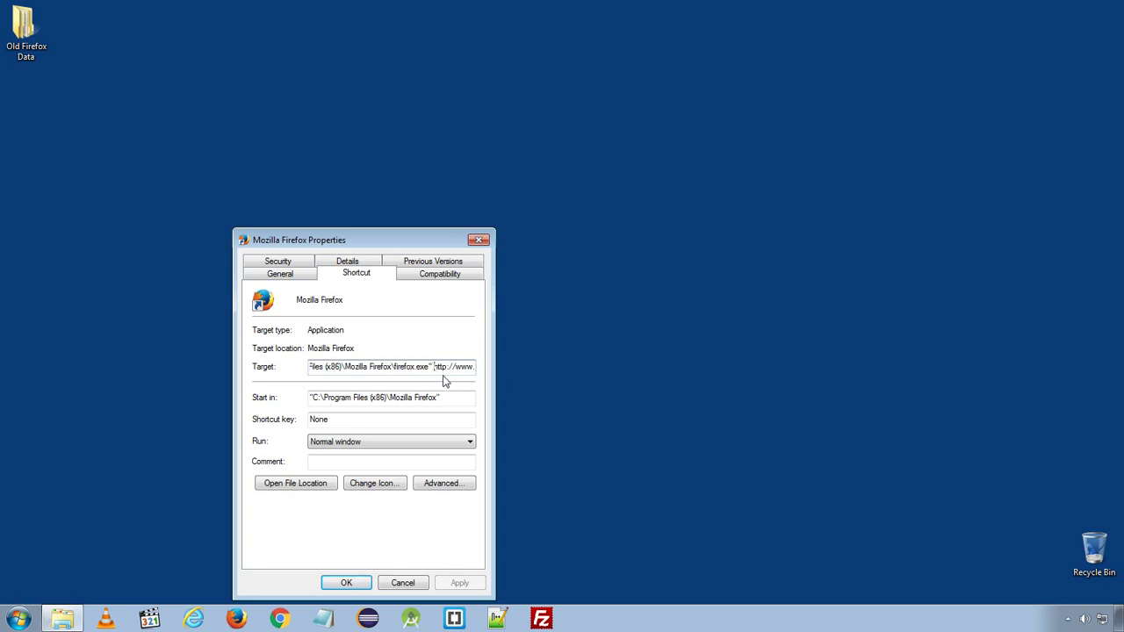
left_click_drag(433, 366, 511, 366)
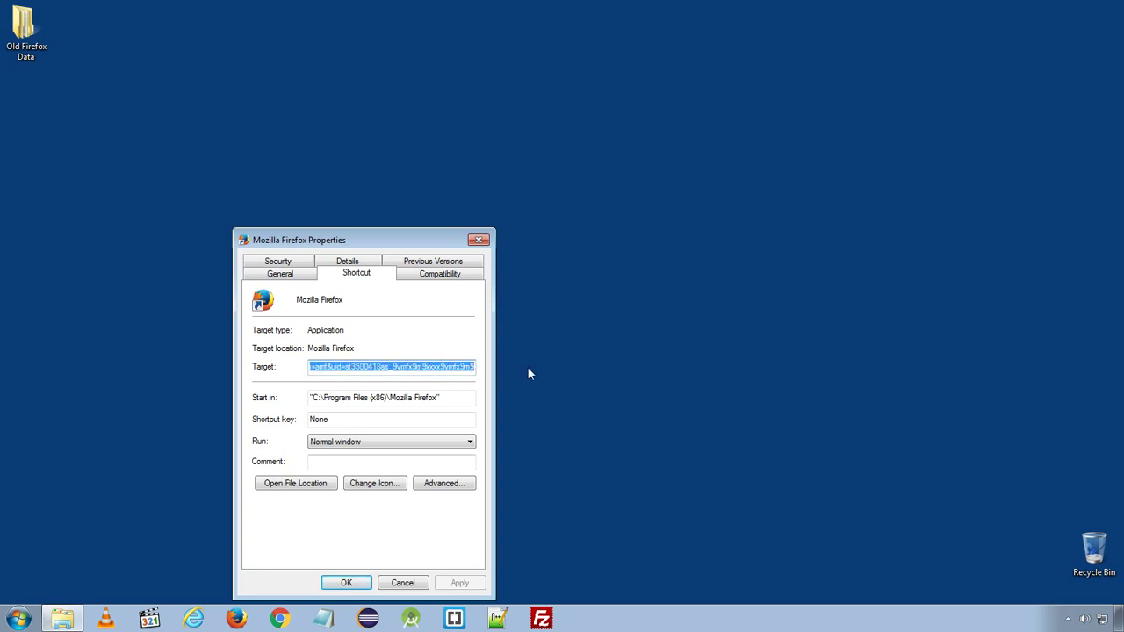
key("Delete")
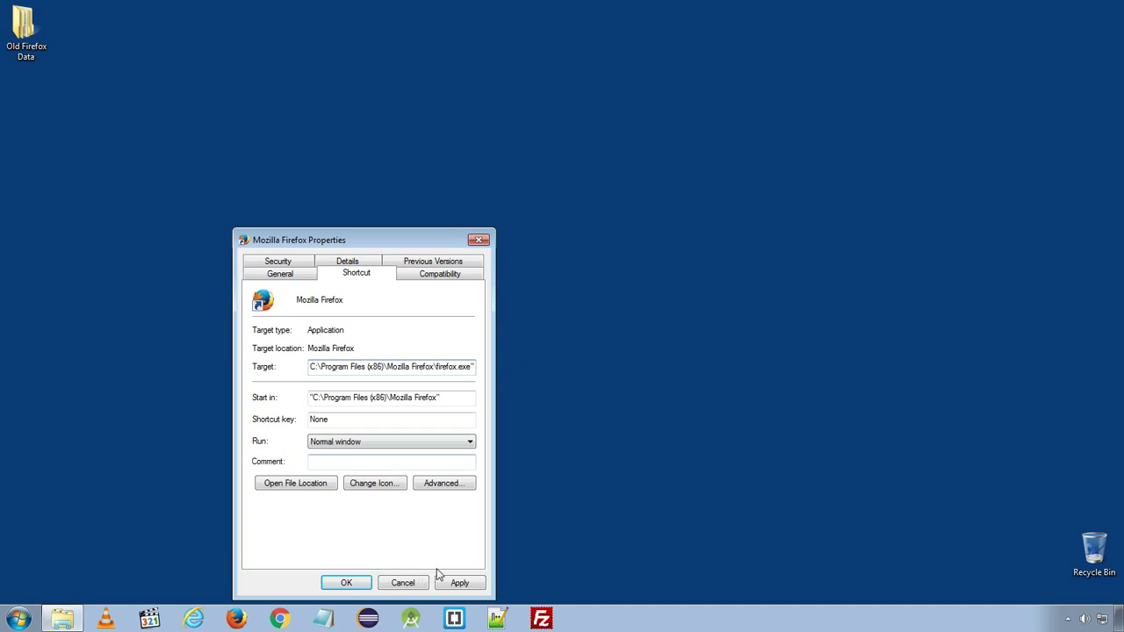
left_click(456, 584)
left_click(365, 585)
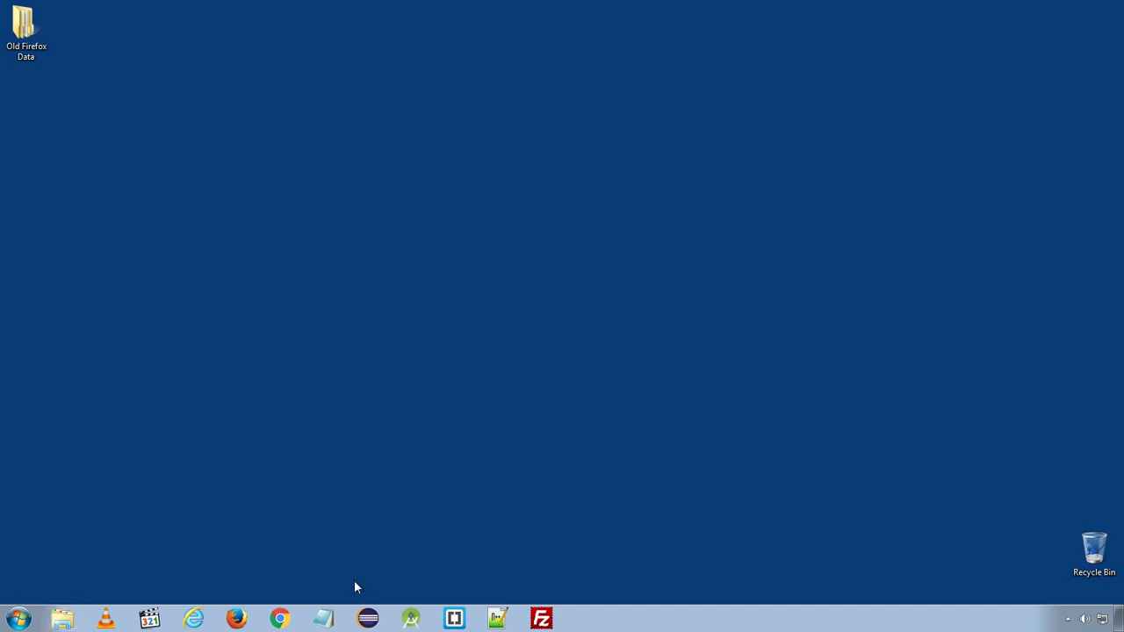
Check the Target path of the pinned Internet Explorer shortcut for an appended web address and close its properties
right_click(338, 411)
left_click(370, 457)
right_click(201, 618)
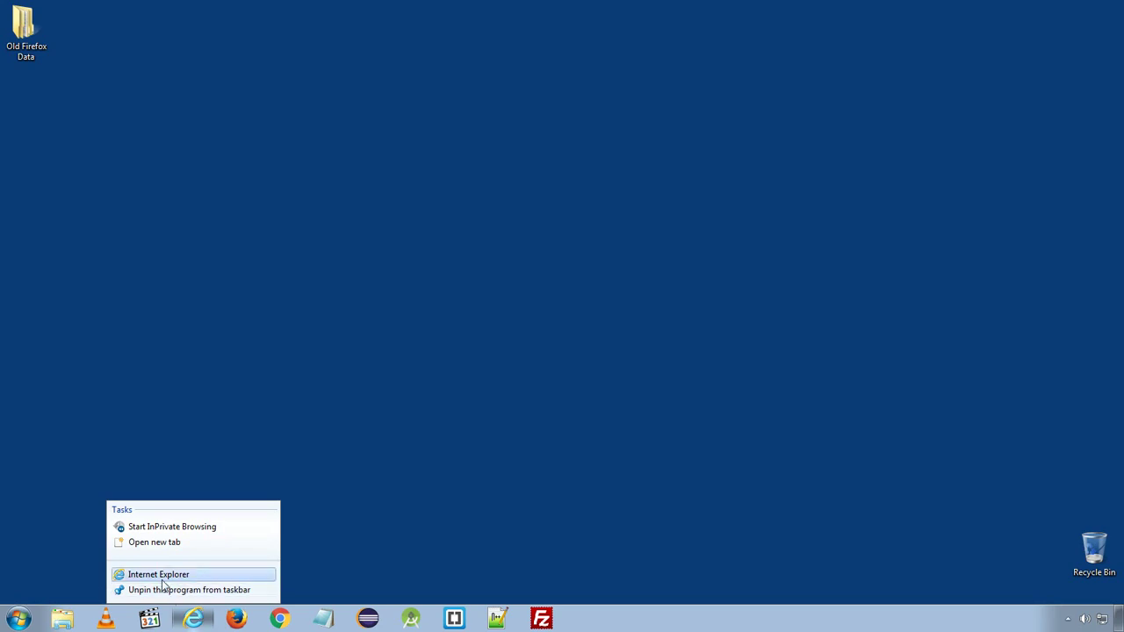
right_click(164, 578)
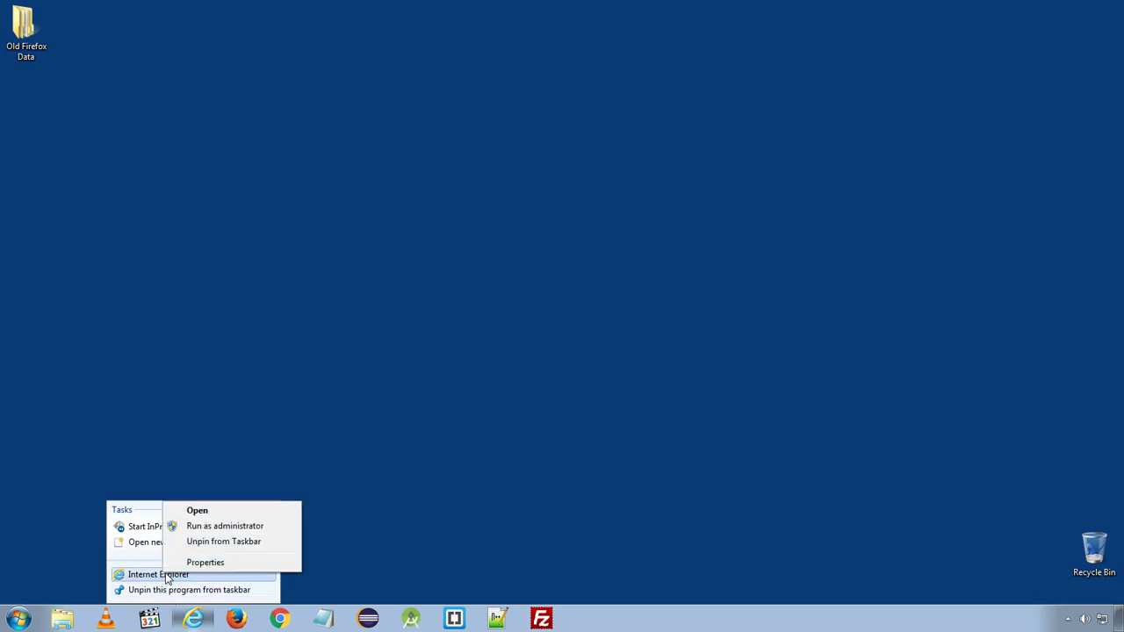
left_click(447, 462)
right_click(199, 622)
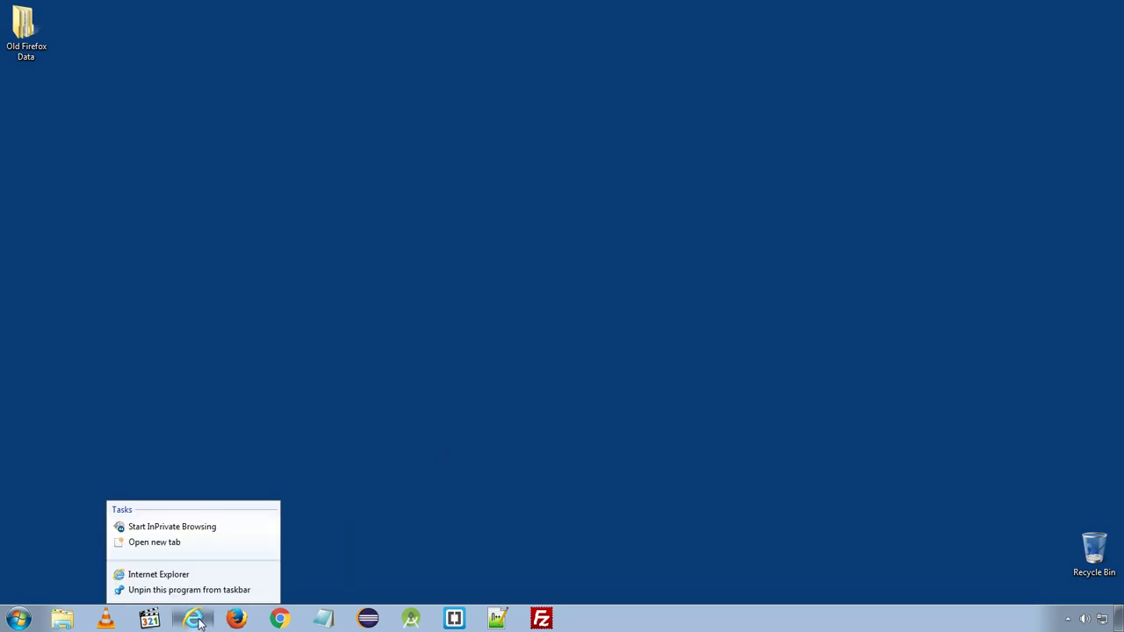
right_click(173, 579)
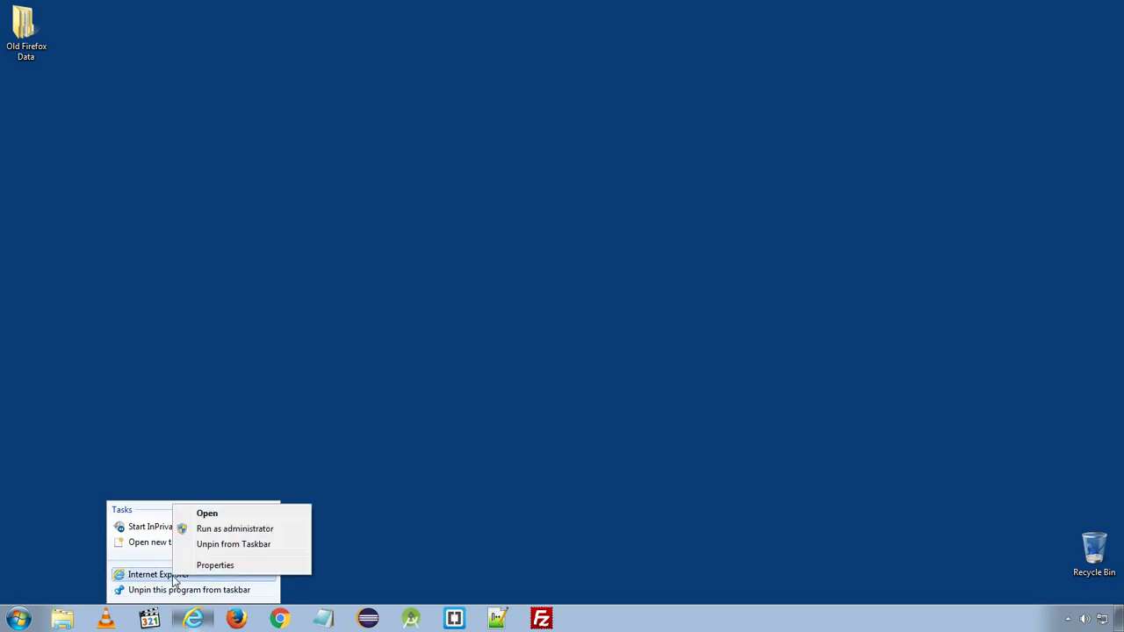
left_click(215, 565)
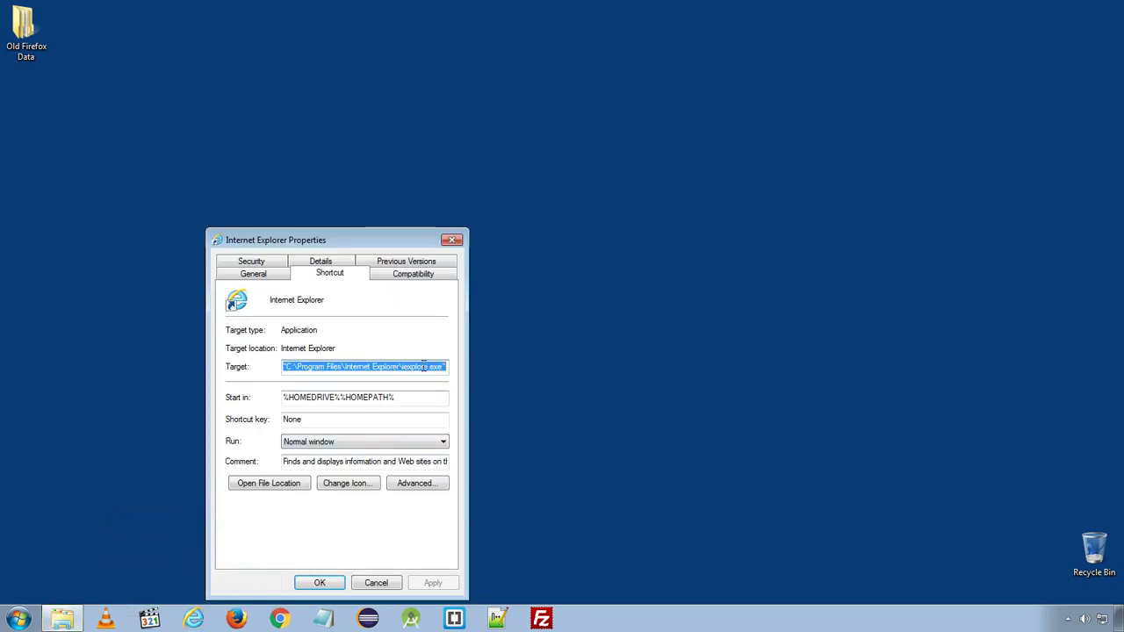
left_click(444, 366)
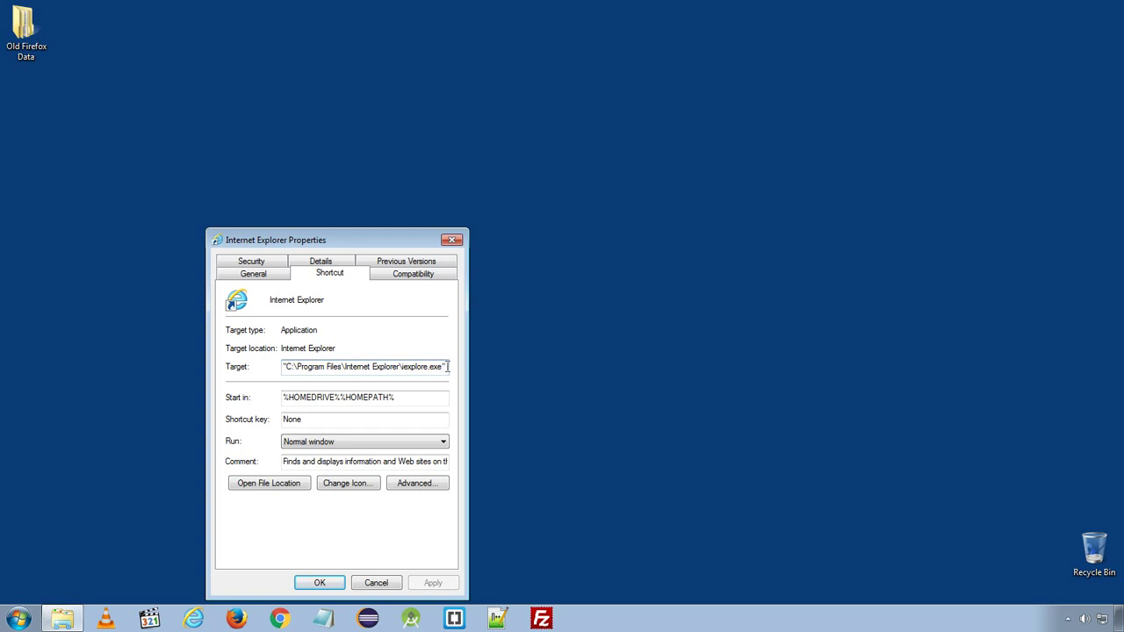
left_click(322, 581)
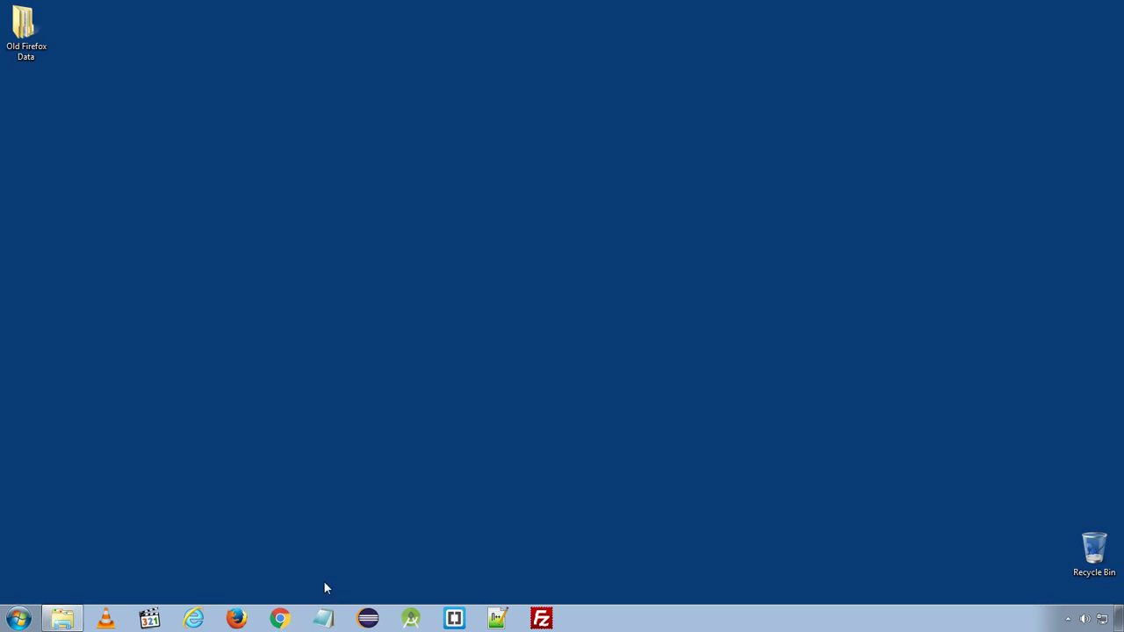
Check the Target path of the pinned Google Chrome shortcut for anything after chrome.exe and close its properties
right_click(284, 617)
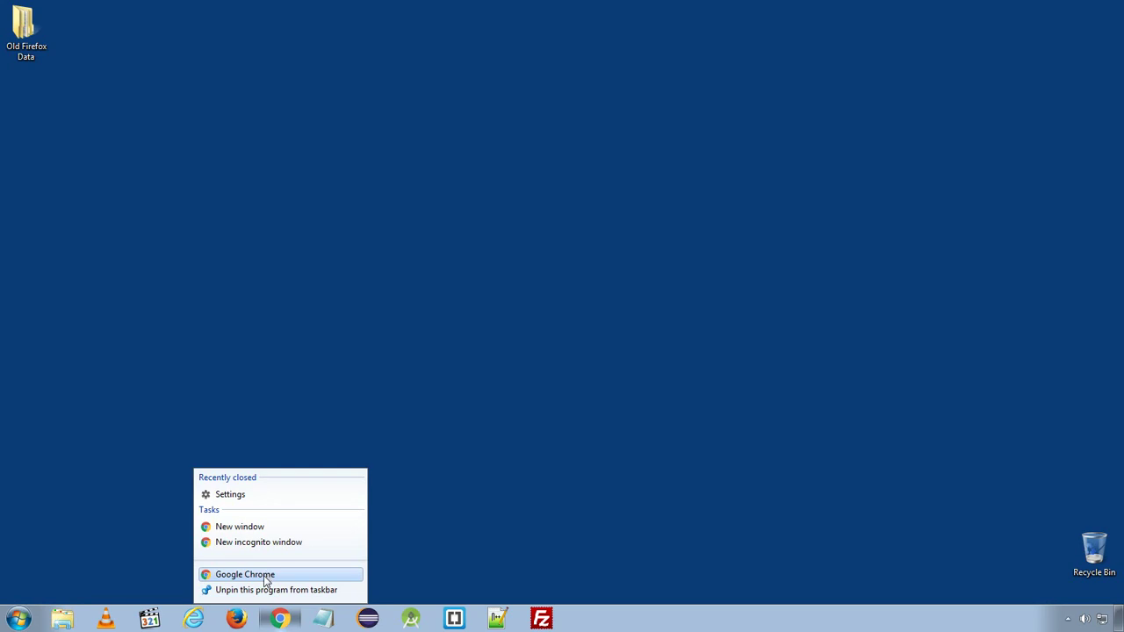
right_click(266, 579)
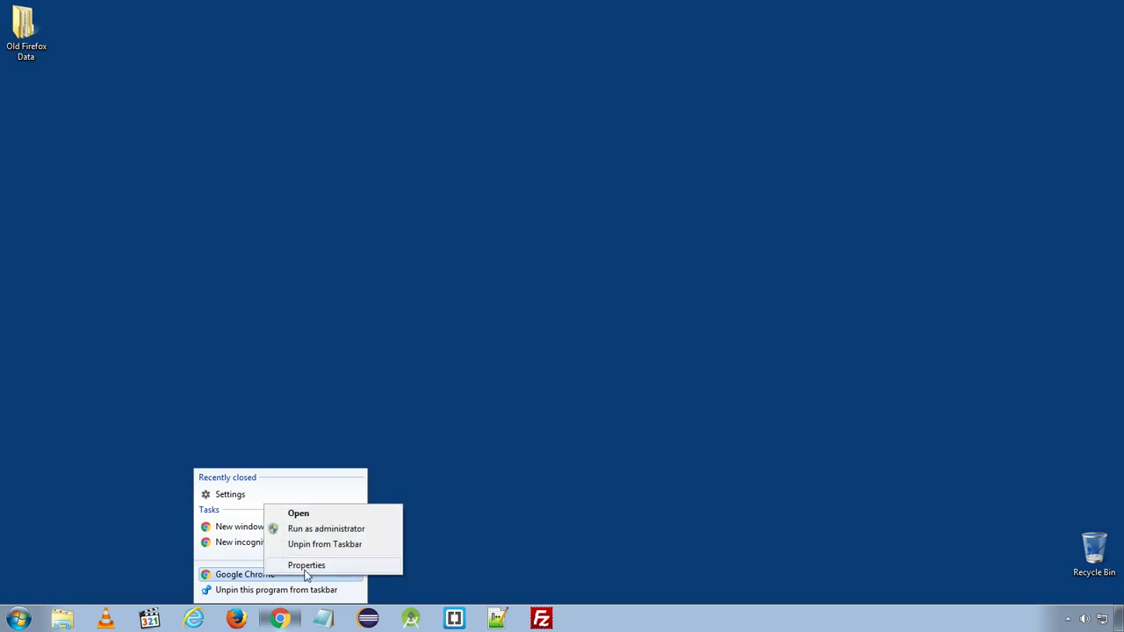
left_click(308, 565)
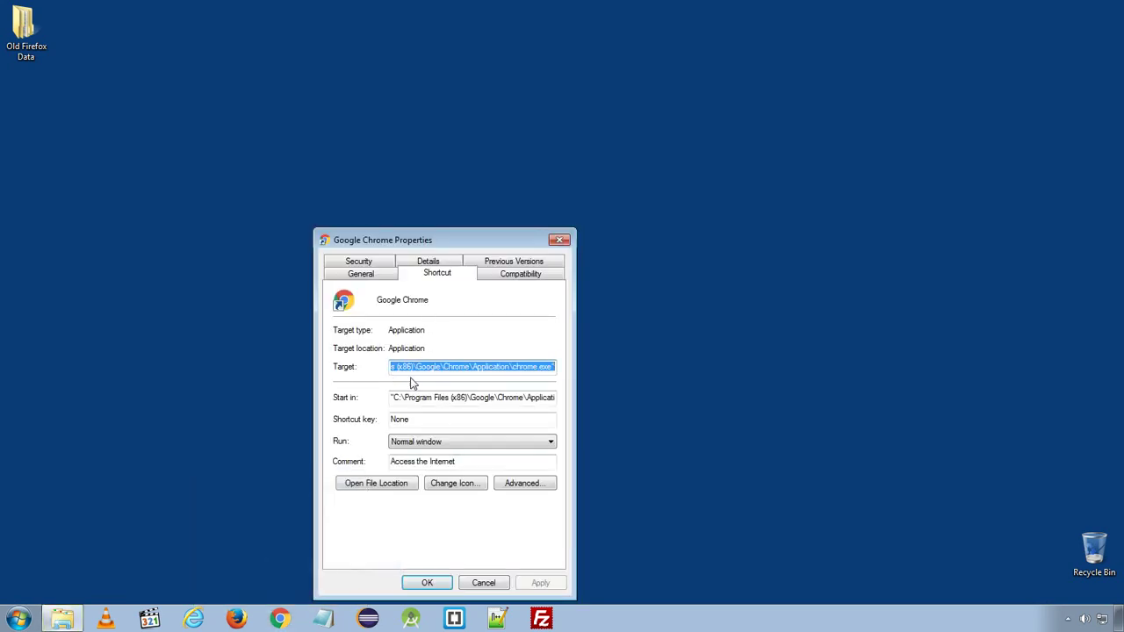
left_click(555, 366)
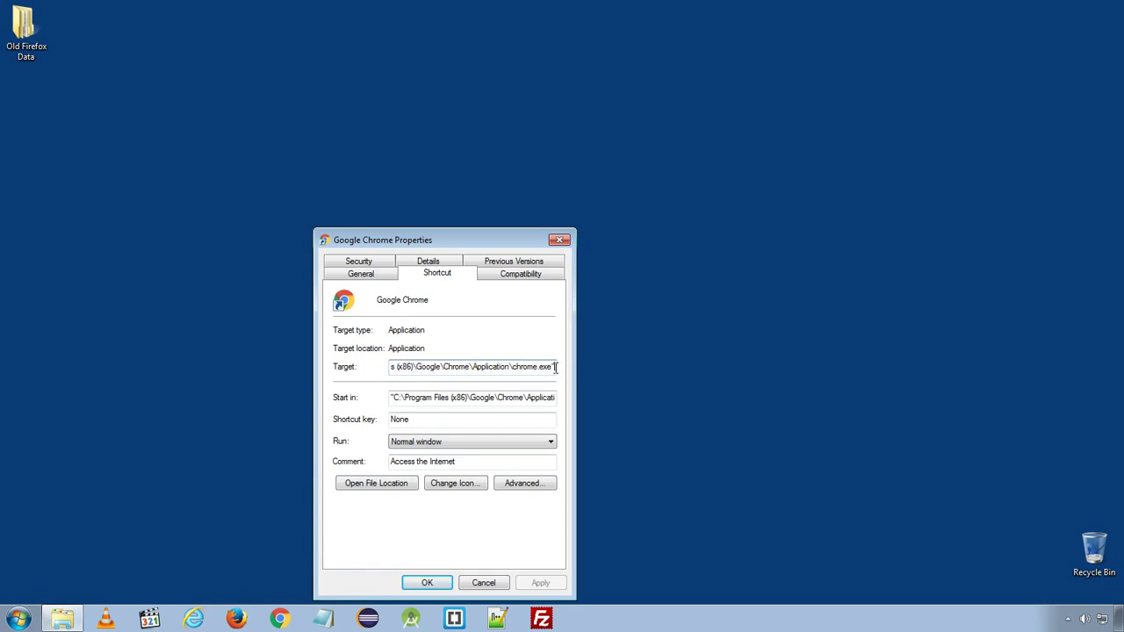
left_click(434, 583)
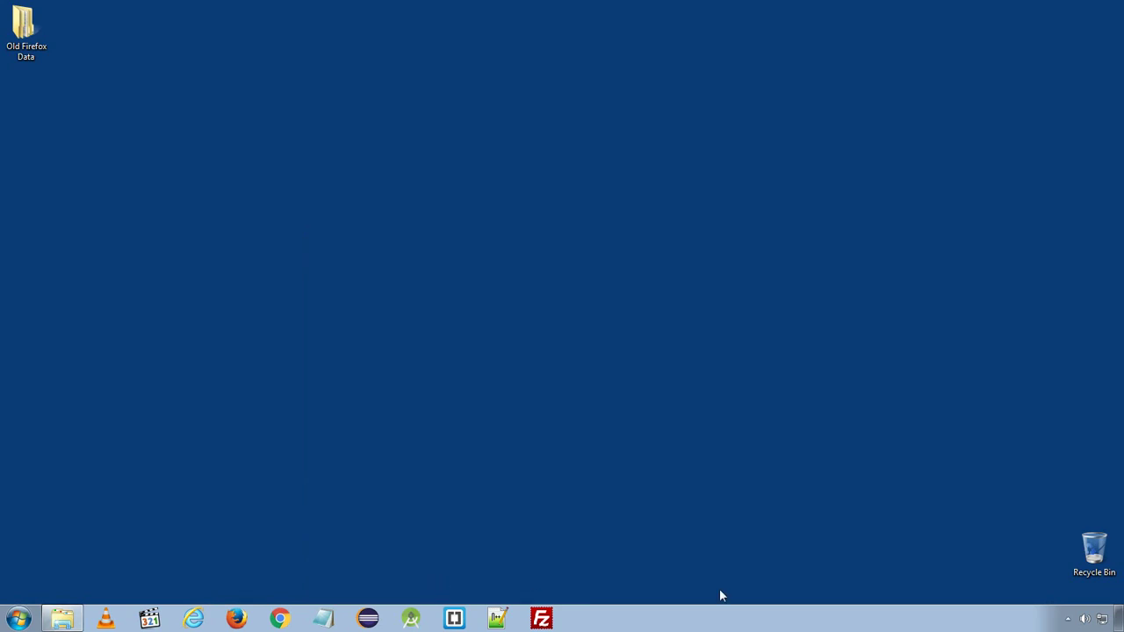
Relaunch Firefox from the cleaned shortcut, inspect its start page in a maximized window, and close it
left_click(237, 619)
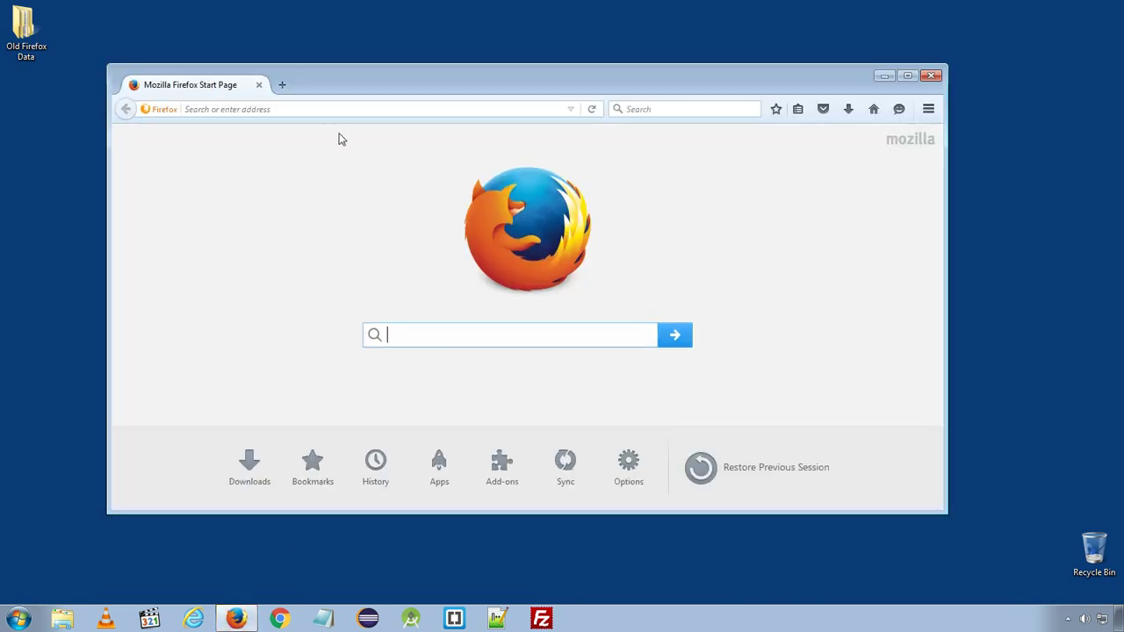
left_click(302, 109)
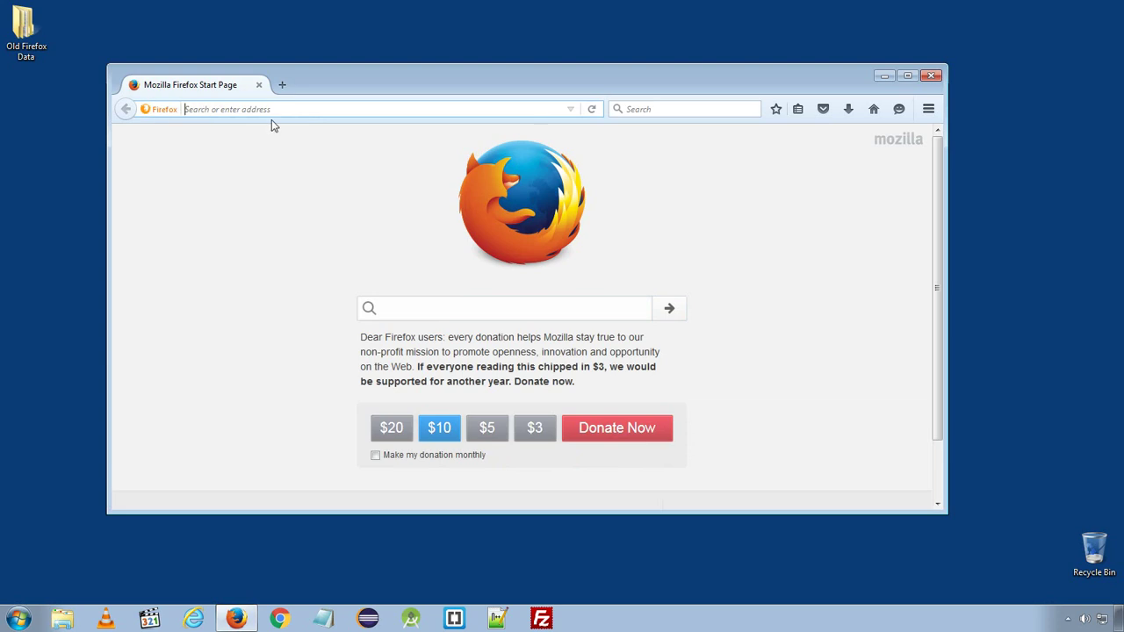
double_click(627, 81)
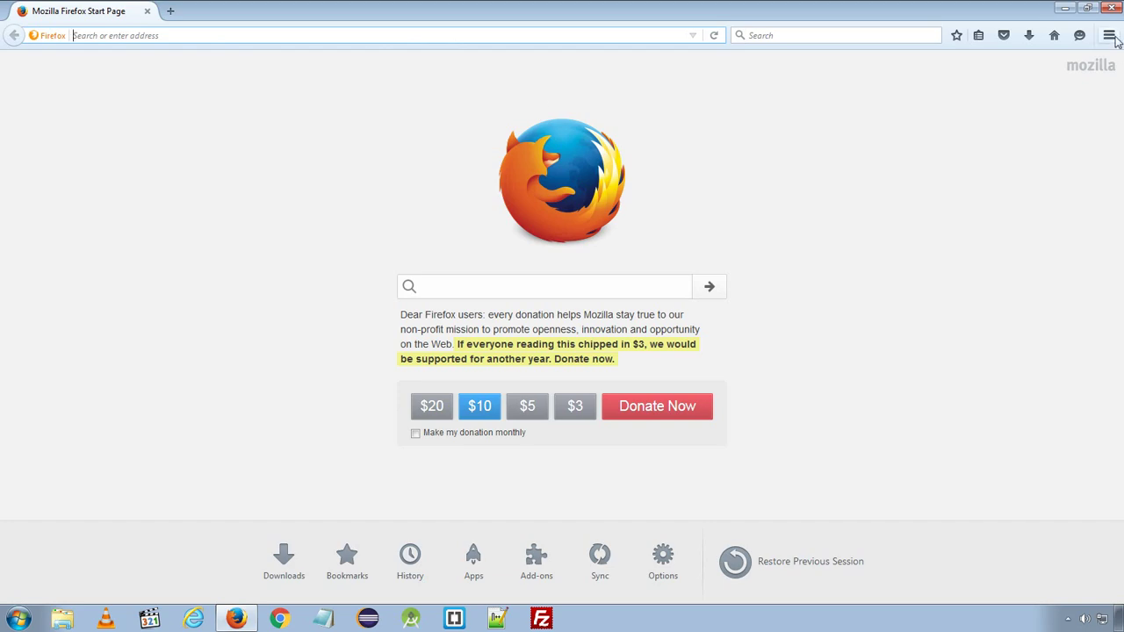
left_click(1116, 7)
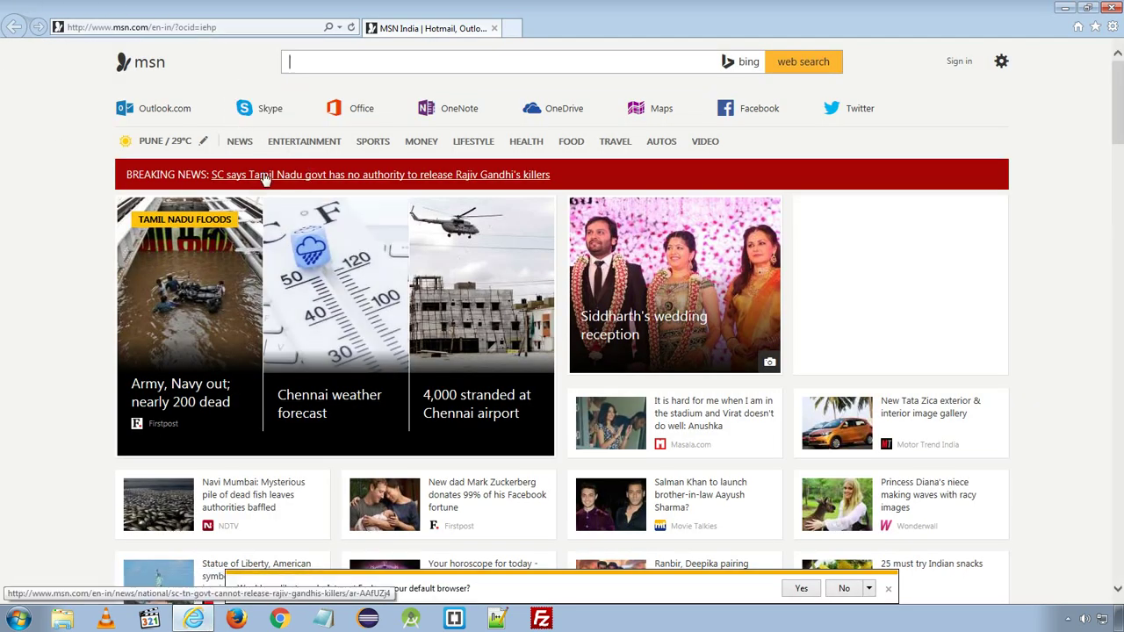
Check the start pages of Internet Explorer and Google Chrome for the hijacker, closing each browser
left_click(1119, 6)
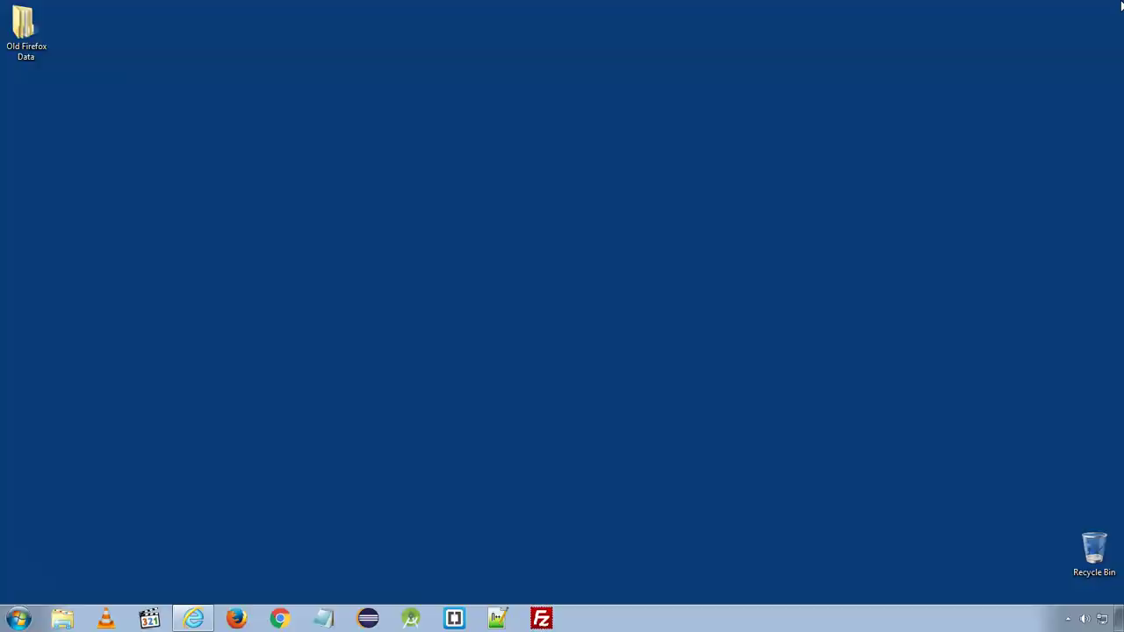
left_click(279, 619)
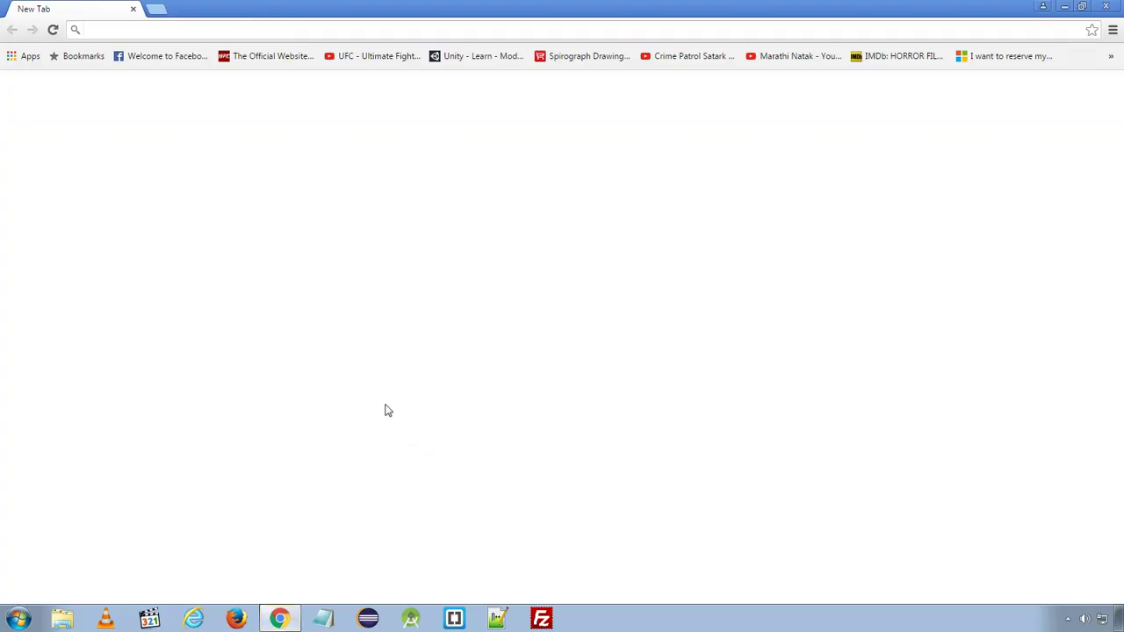
left_click(1106, 7)
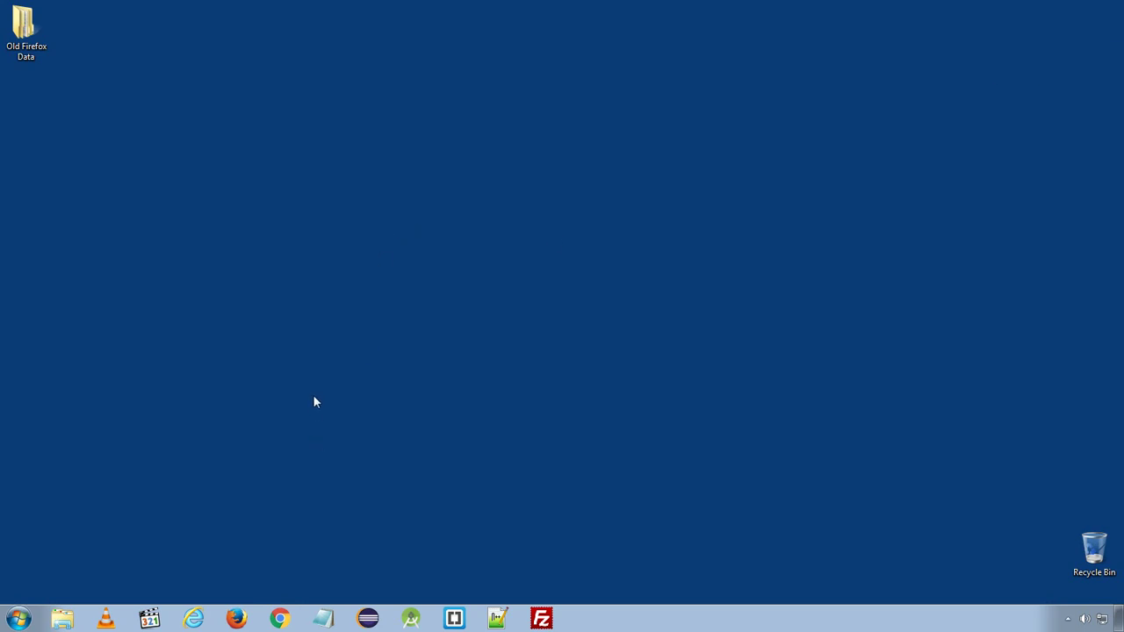